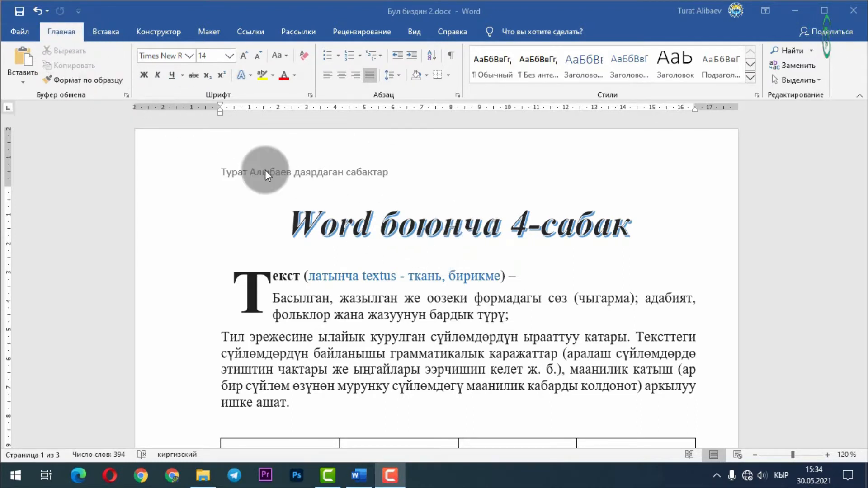
{"action": "left_click", "coordinate": [110, 36]}
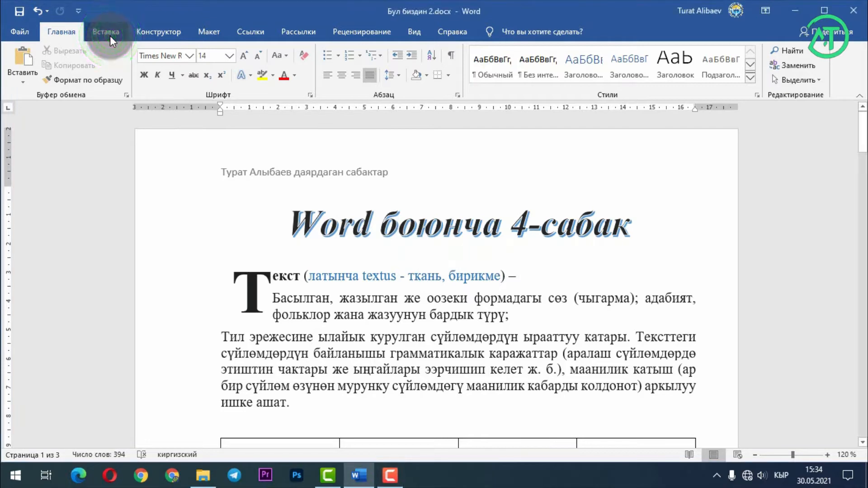
{"action": "left_click", "coordinate": [105, 32]}
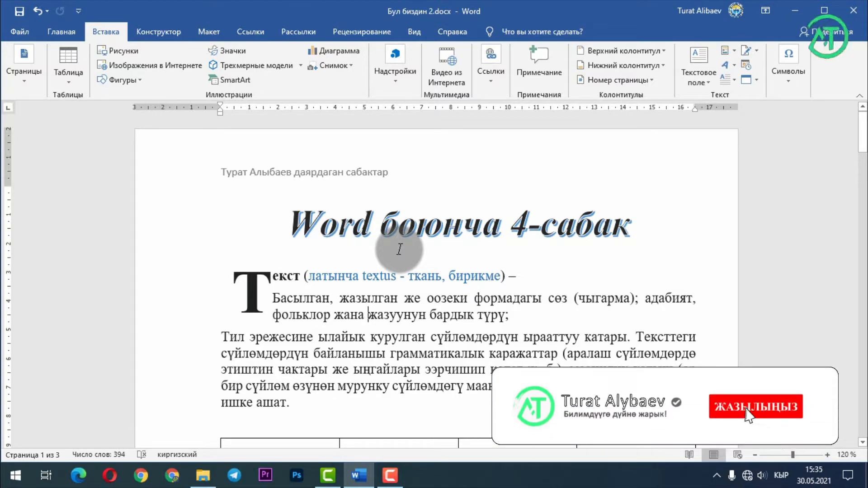
{"action": "left_click", "coordinate": [164, 35]}
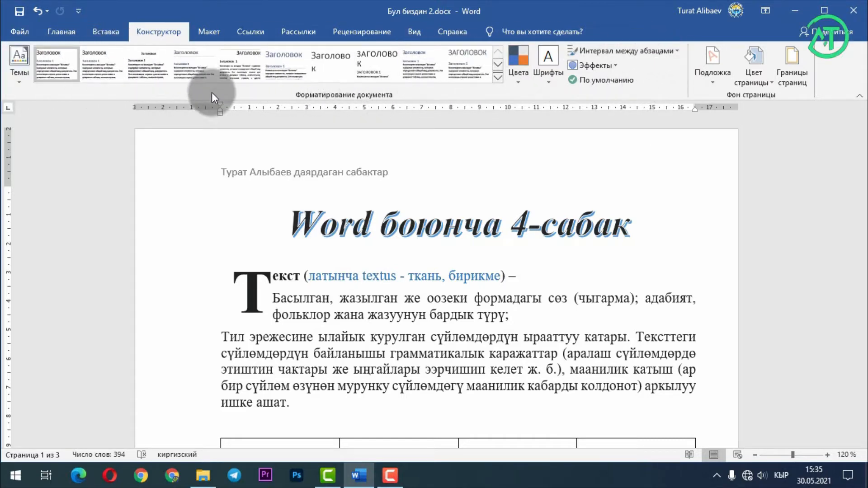
{"action": "left_click", "coordinate": [21, 81]}
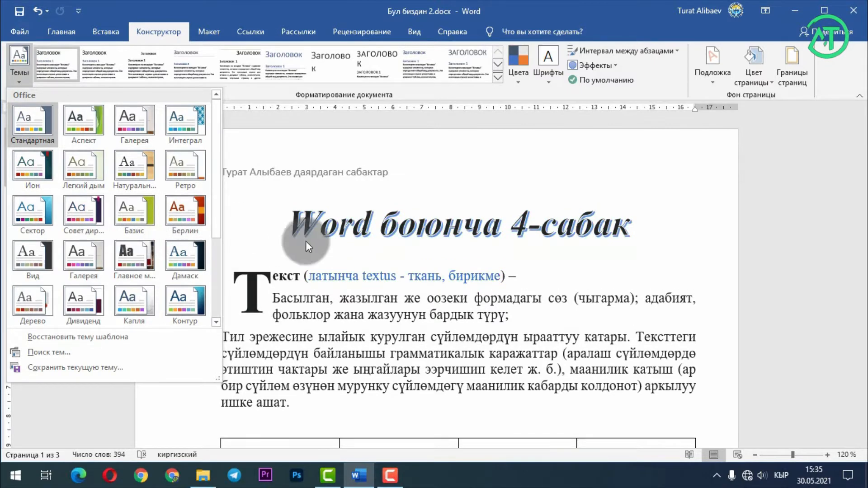
{"action": "left_click", "coordinate": [415, 286]}
{"action": "scroll", "coordinate": [400, 283], "scroll_direction": "down", "scroll_amount": 1}
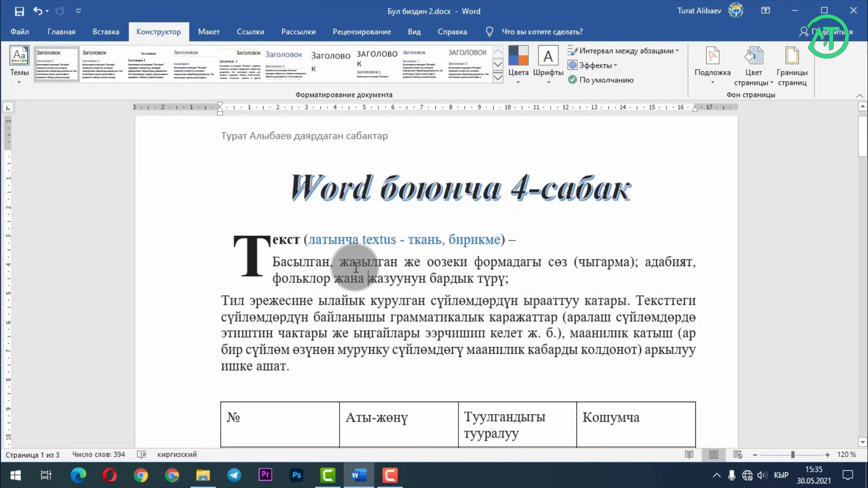
{"action": "left_click_drag", "start_coordinate": [340, 262], "coordinate": [397, 262]}
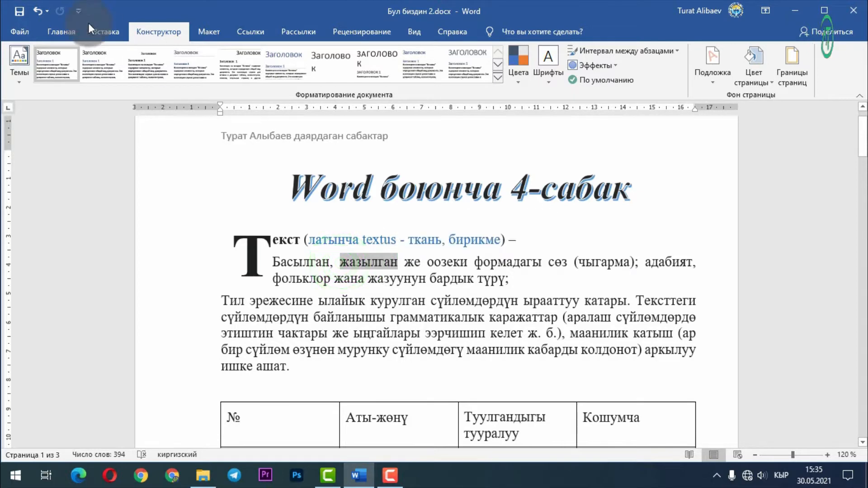
{"action": "left_click", "coordinate": [61, 27]}
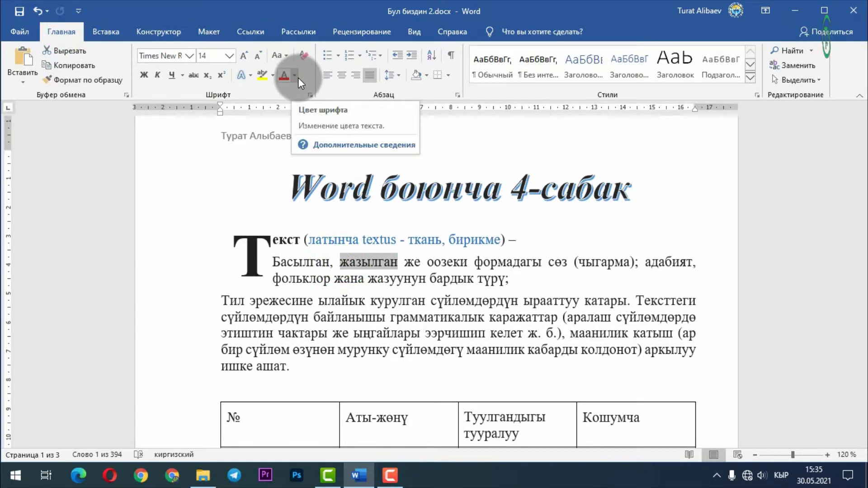
{"action": "left_click", "coordinate": [357, 277]}
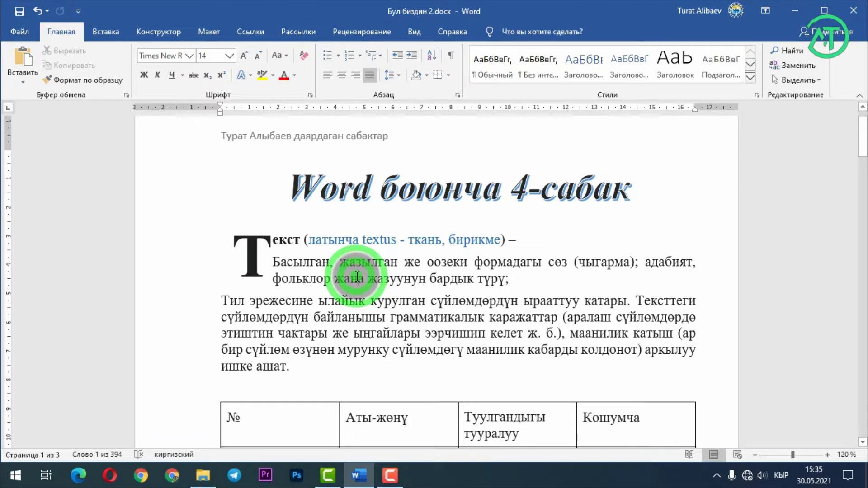
- Apply the Легкий дым theme to the document and review its effect on the chart and shape
{"action": "left_click", "coordinate": [152, 30]}
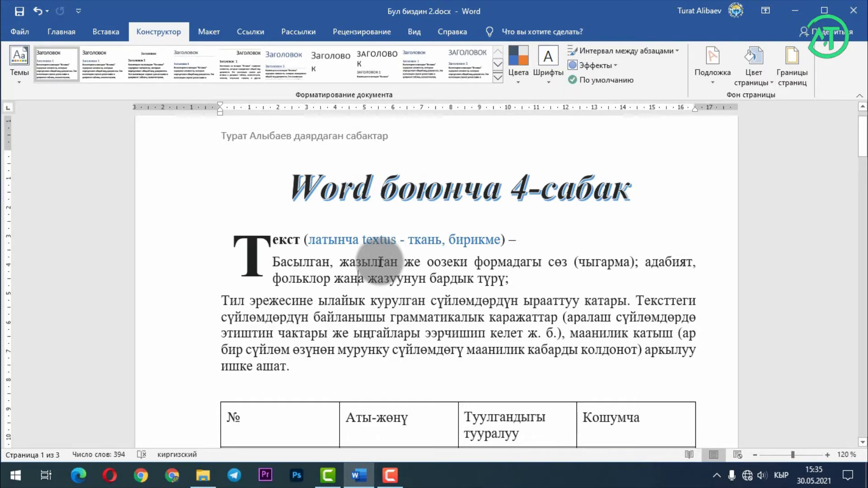
{"action": "left_click", "coordinate": [19, 81]}
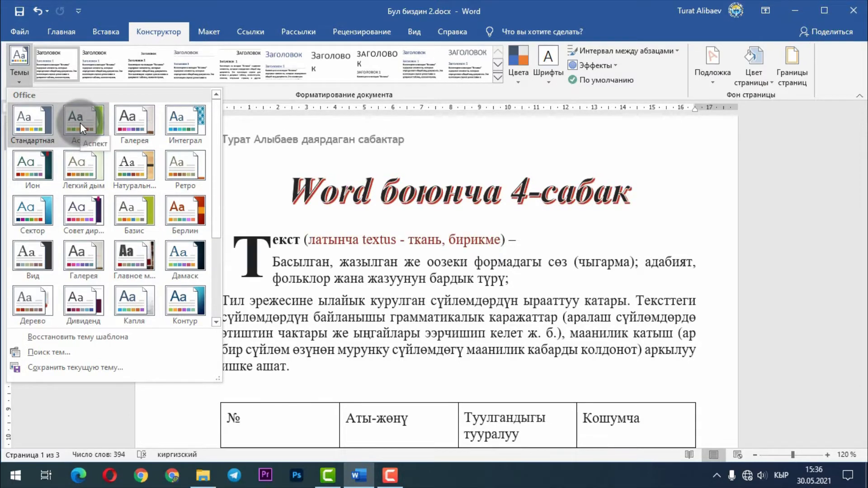
{"action": "left_click", "coordinate": [82, 172]}
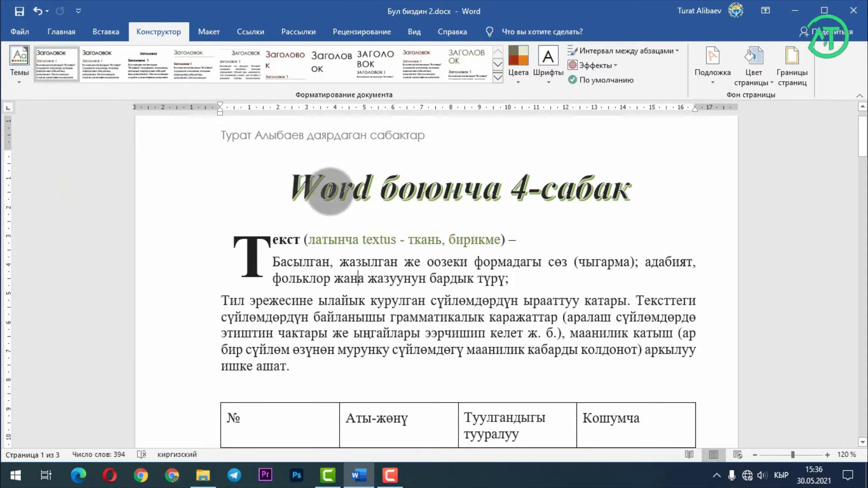
{"action": "scroll", "coordinate": [420, 239], "scroll_direction": "down", "scroll_amount": 9}
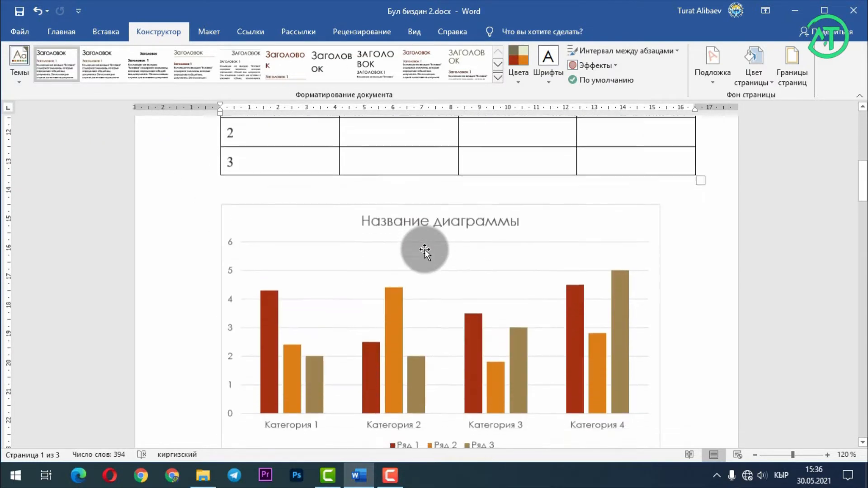
{"action": "scroll", "coordinate": [469, 338], "scroll_direction": "down", "scroll_amount": 9}
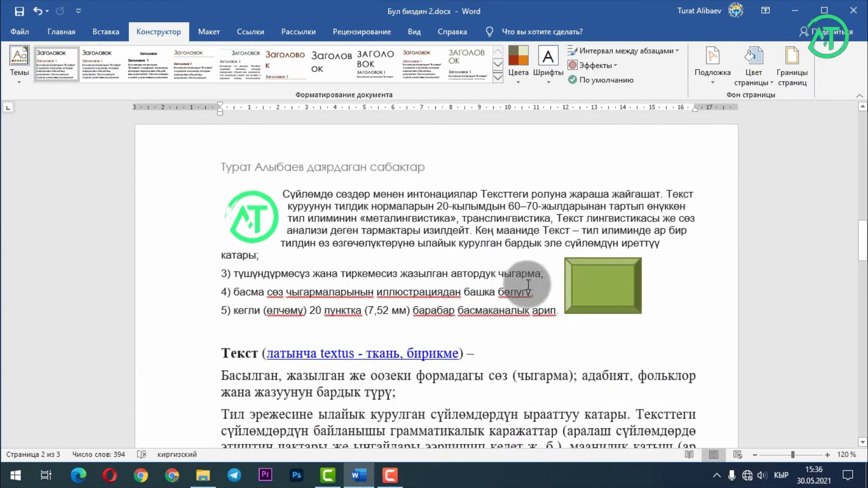
{"action": "left_click_drag", "start_coordinate": [865, 253], "coordinate": [861, 131]}
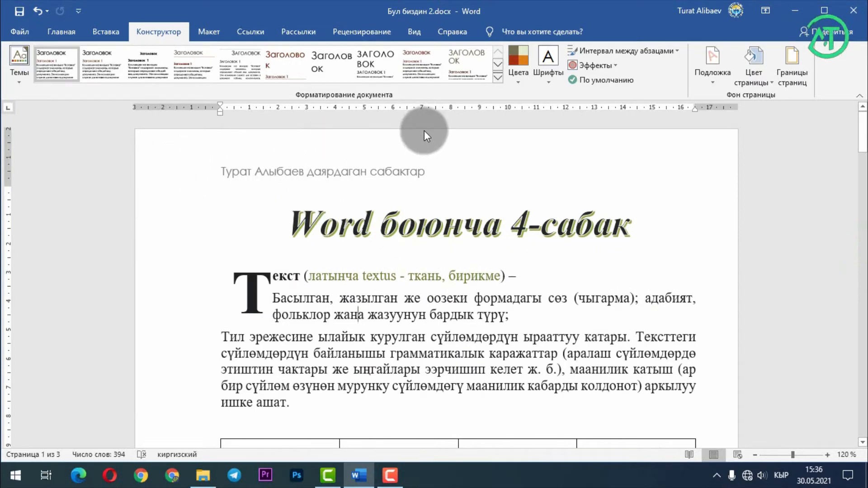
- Apply the built-in style set with the bold, centred black title to the document and review the text
{"action": "left_click", "coordinate": [496, 78]}
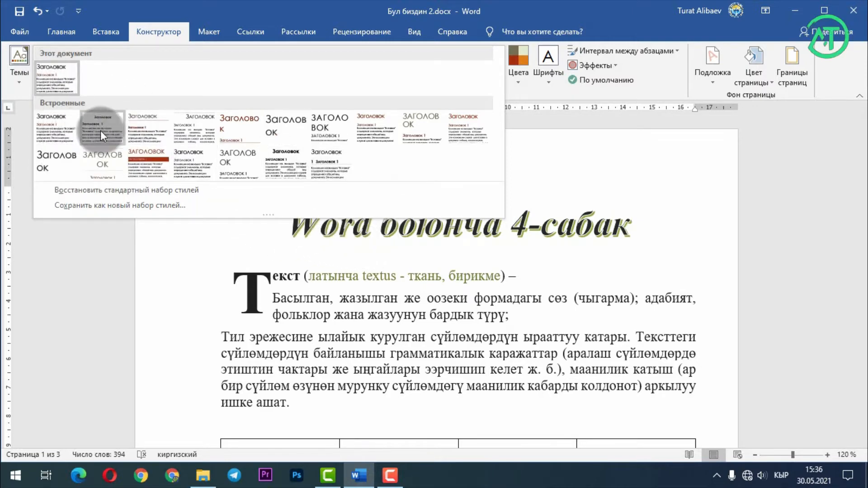
{"action": "left_click", "coordinate": [281, 165]}
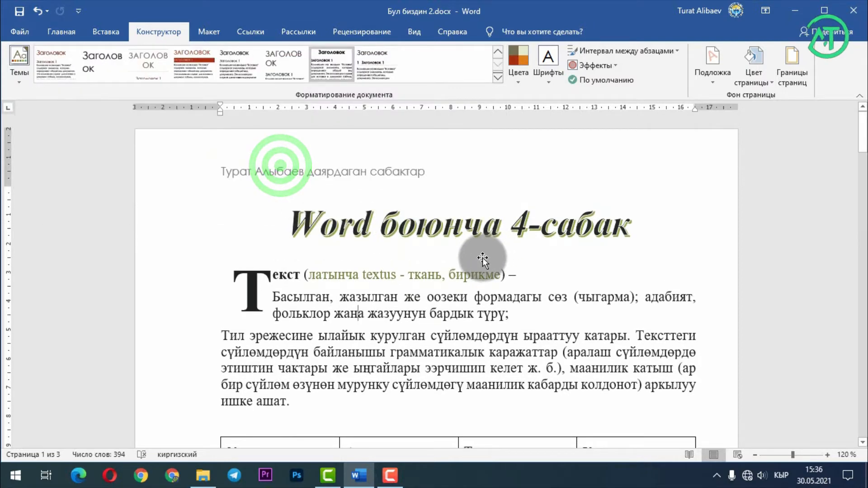
{"action": "scroll", "coordinate": [488, 259], "scroll_direction": "down", "scroll_amount": 4}
{"action": "scroll", "coordinate": [508, 229], "scroll_direction": "up", "scroll_amount": 3}
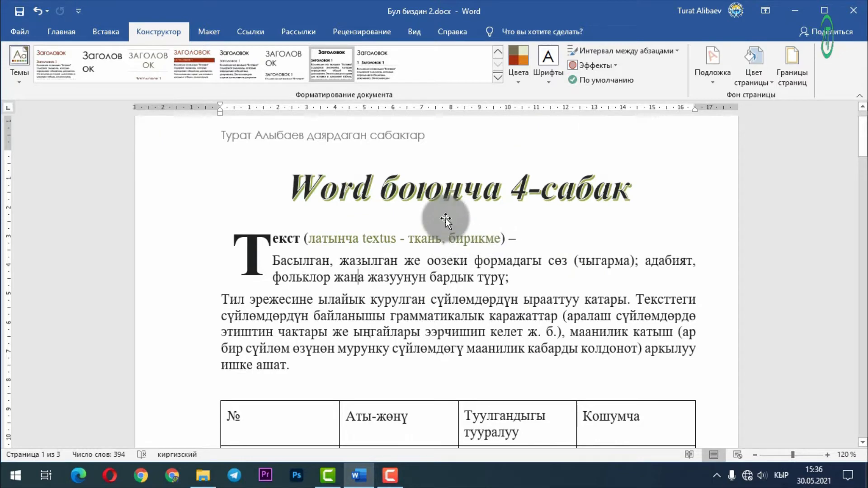
- Undo the last change and return the document to the Стандартная theme
{"action": "key", "text": "ctrl+z"}
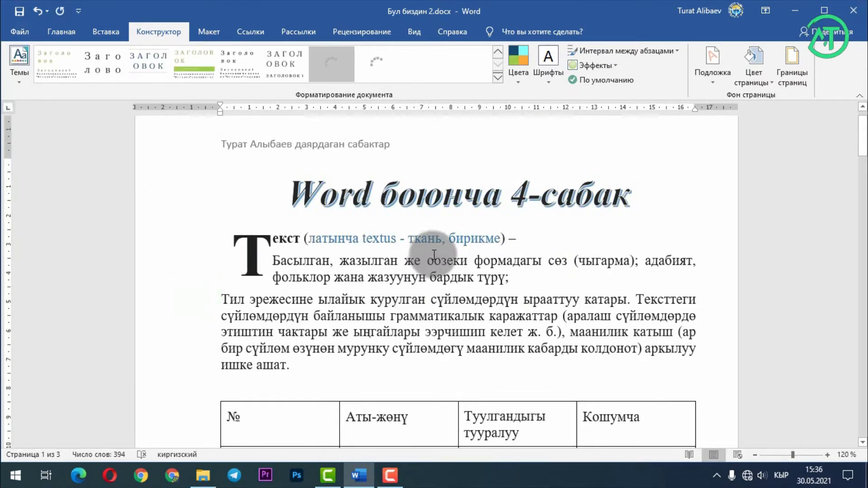
{"action": "left_click", "coordinate": [519, 84]}
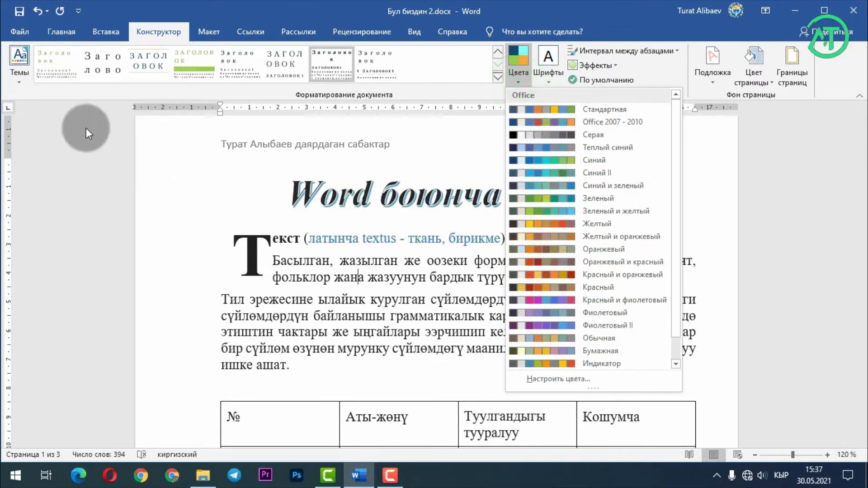
{"action": "left_click", "coordinate": [24, 79]}
{"action": "left_click", "coordinate": [19, 124]}
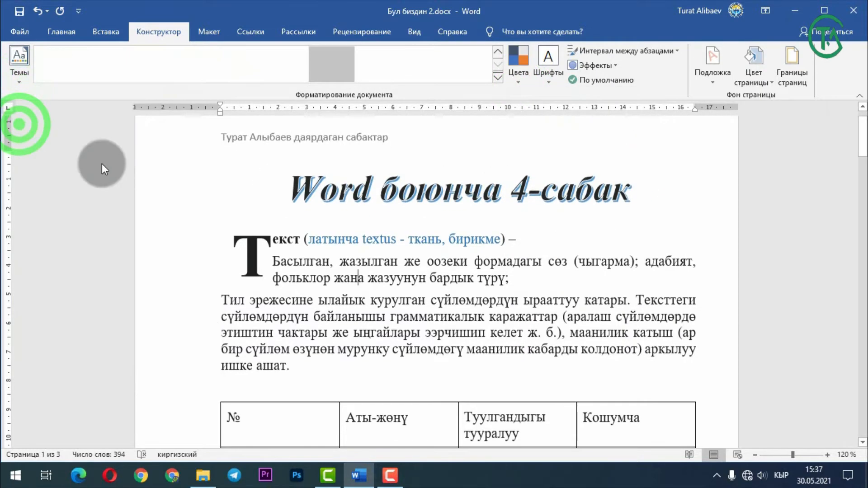
- Set the document's theme colours to the Теплый синий palette
{"action": "left_click", "coordinate": [519, 82]}
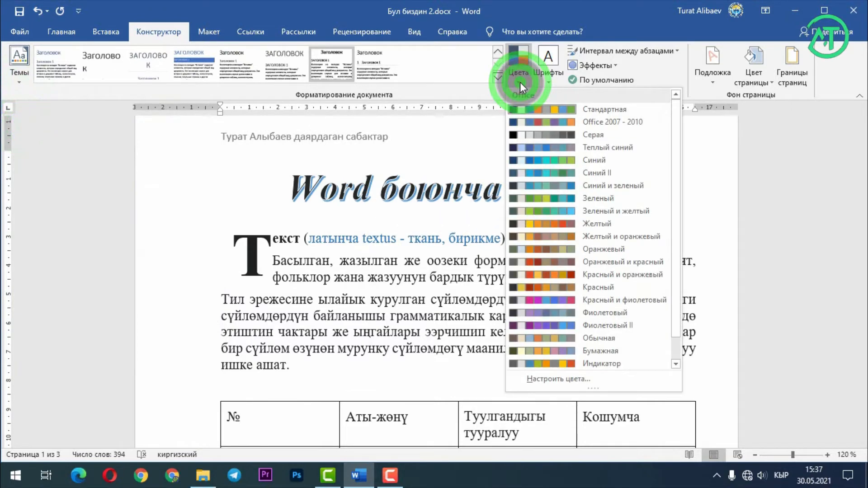
{"action": "scroll", "coordinate": [578, 226], "scroll_direction": "down", "scroll_amount": 1}
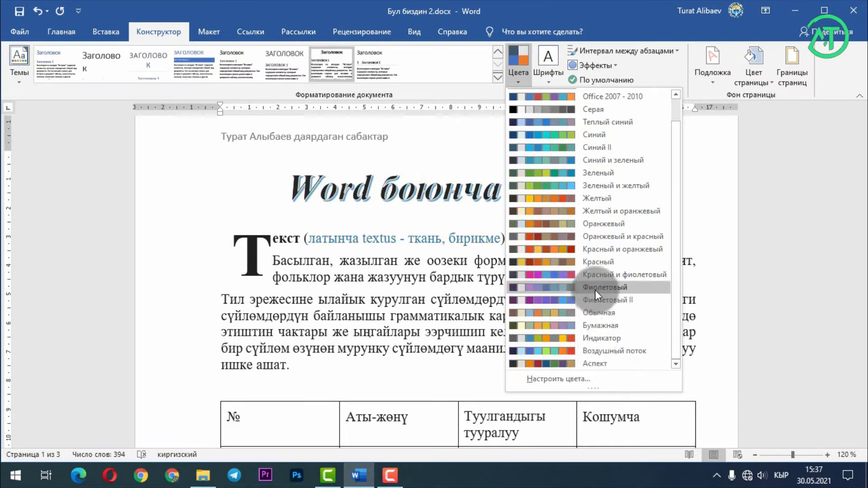
{"action": "scroll", "coordinate": [595, 290], "scroll_direction": "up", "scroll_amount": 1}
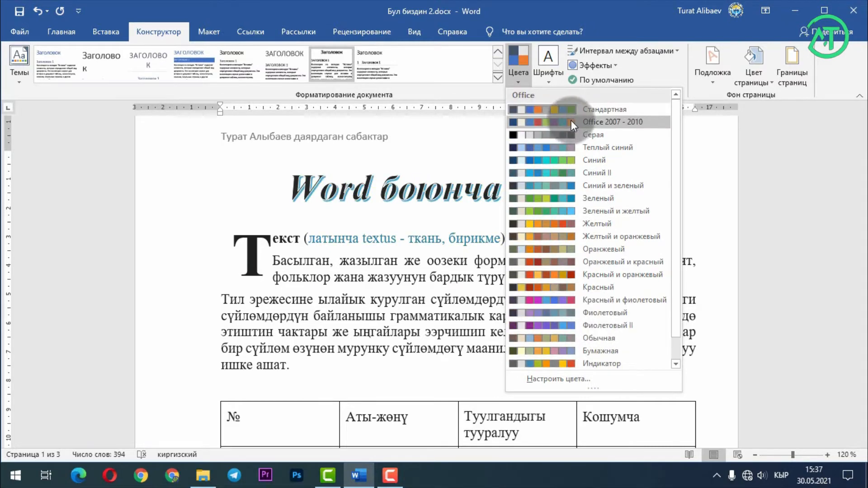
{"action": "left_click", "coordinate": [581, 152]}
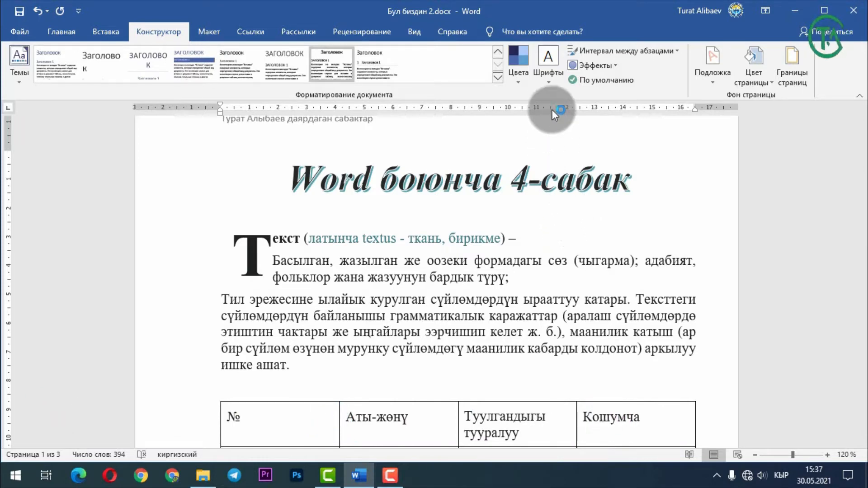
- Apply the Стандартная theme font pair (Calibri Light and Calibri) and place the cursor in the opening paragraph
{"action": "left_click", "coordinate": [551, 83]}
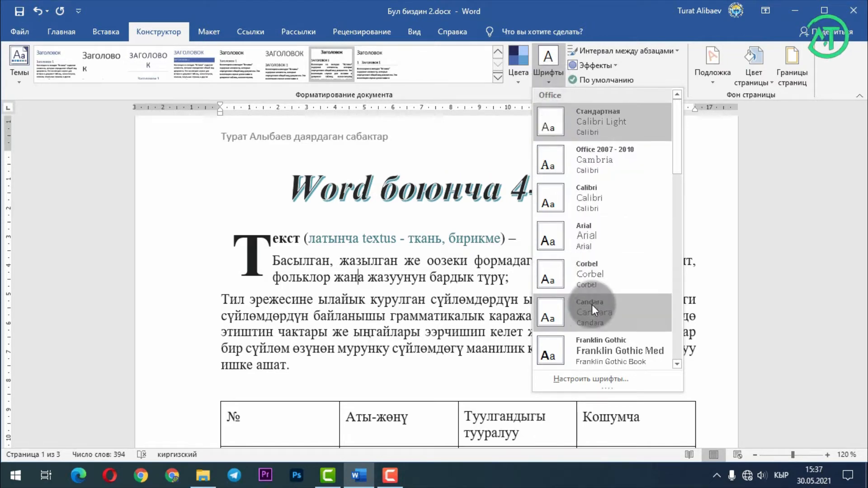
{"action": "scroll", "coordinate": [619, 213], "scroll_direction": "down", "scroll_amount": 3}
{"action": "scroll", "coordinate": [619, 213], "scroll_direction": "up", "scroll_amount": 3}
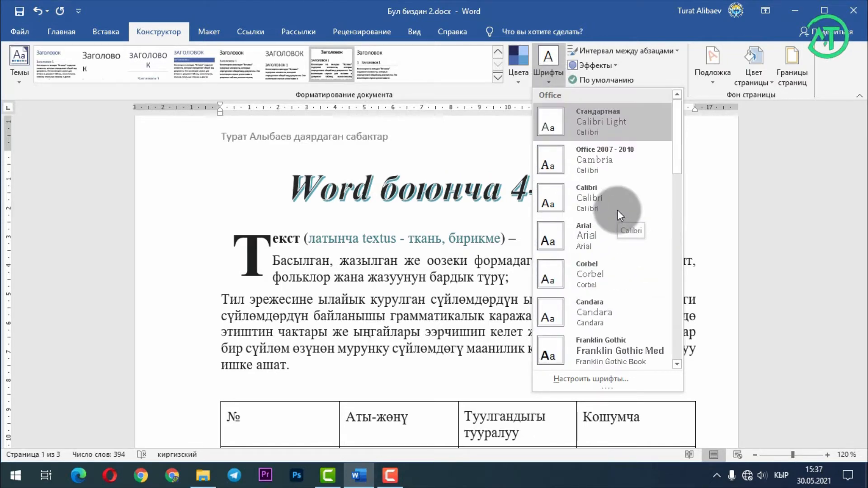
{"action": "left_click", "coordinate": [601, 126]}
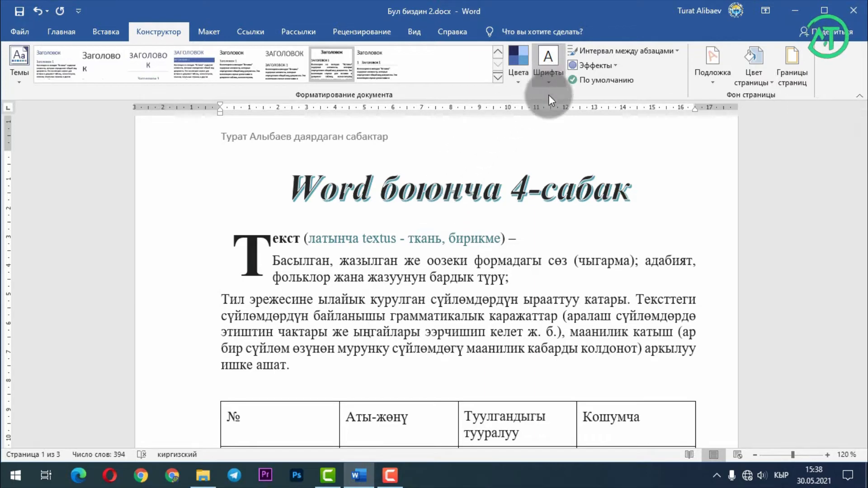
{"action": "left_click", "coordinate": [351, 195]}
{"action": "left_click", "coordinate": [289, 276]}
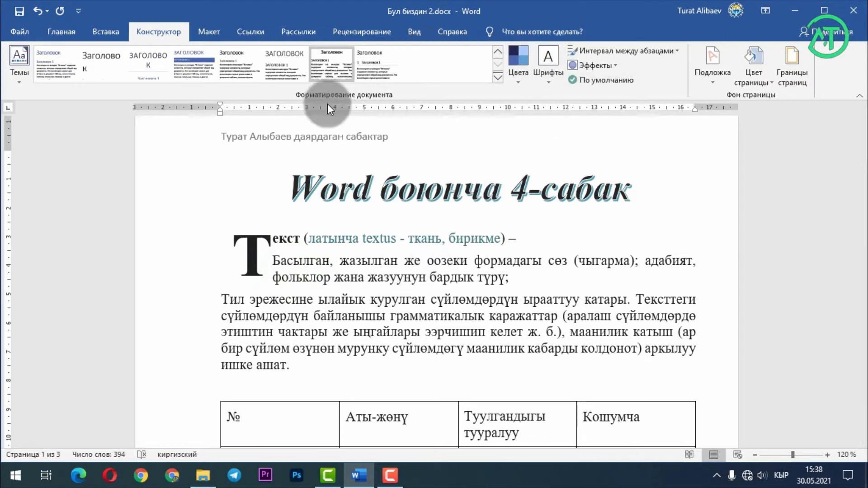
- Start a custom theme font set and choose Calibri as its heading font
{"action": "left_click", "coordinate": [550, 83]}
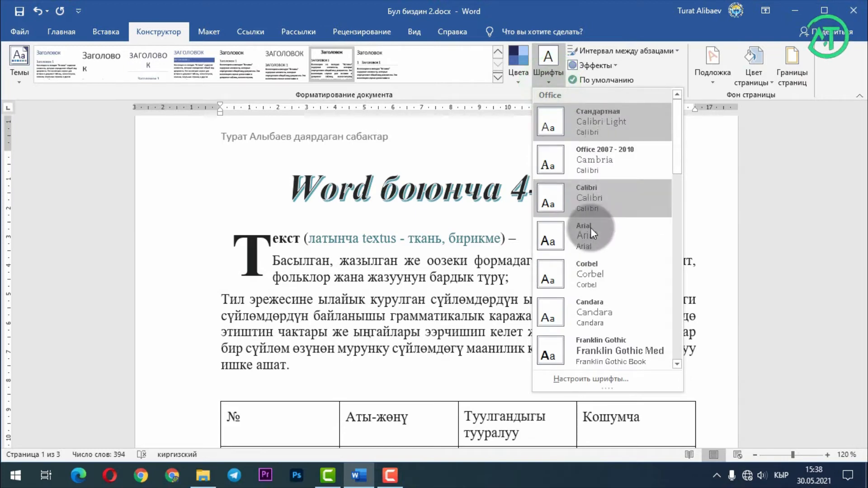
{"action": "left_click", "coordinate": [609, 380]}
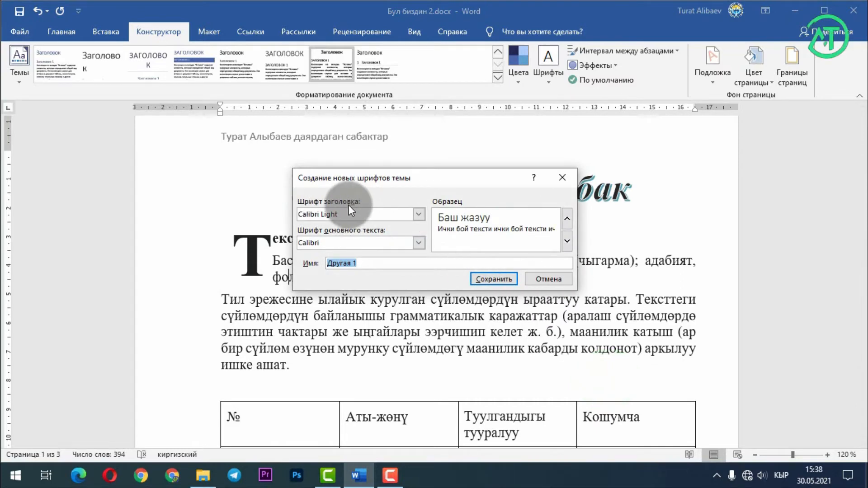
{"action": "left_click", "coordinate": [417, 215]}
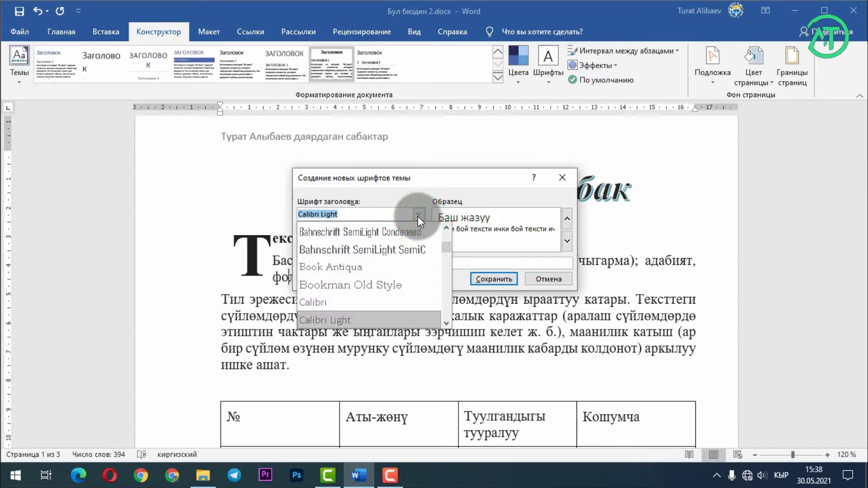
{"action": "left_click", "coordinate": [371, 213]}
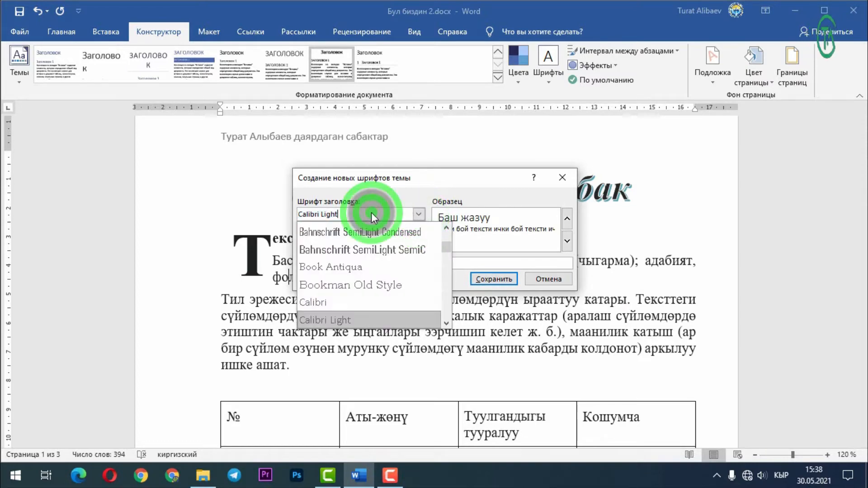
{"action": "left_click", "coordinate": [418, 214]}
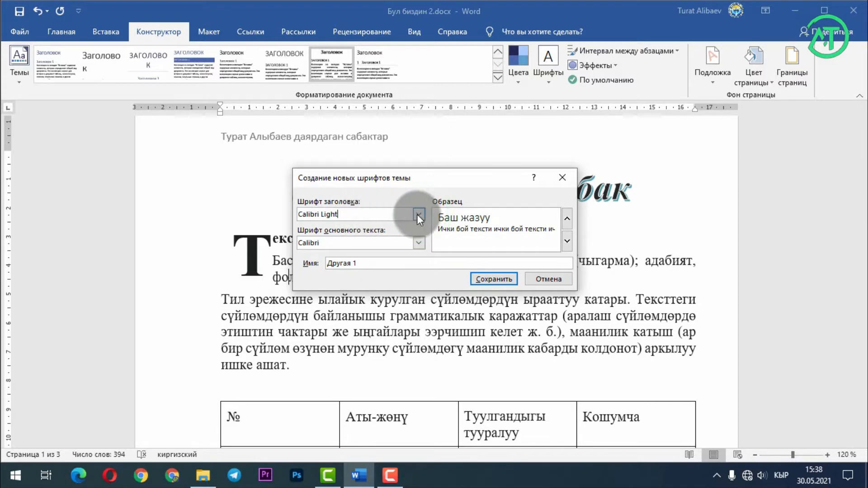
{"action": "left_click", "coordinate": [418, 216]}
{"action": "scroll", "coordinate": [341, 251], "scroll_direction": "down", "scroll_amount": 2}
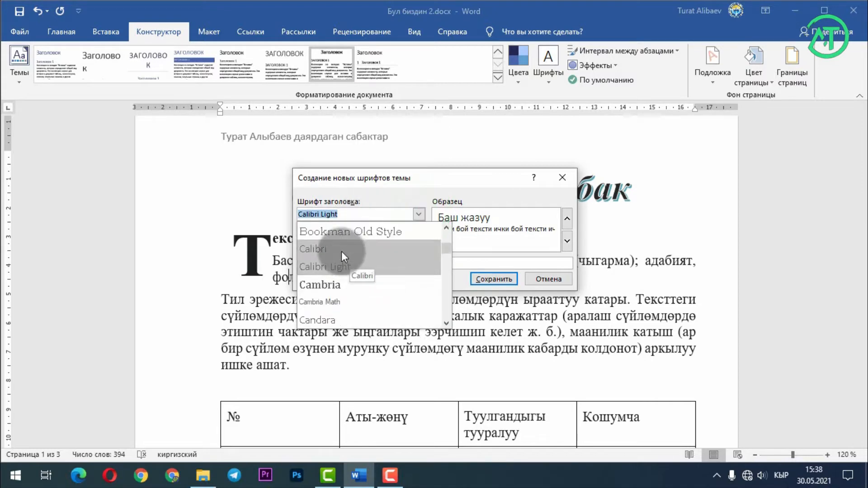
{"action": "left_click", "coordinate": [341, 251]}
- Set the custom set's body font to Times New Roman, name the set MyFonts and save it
{"action": "left_click", "coordinate": [418, 243]}
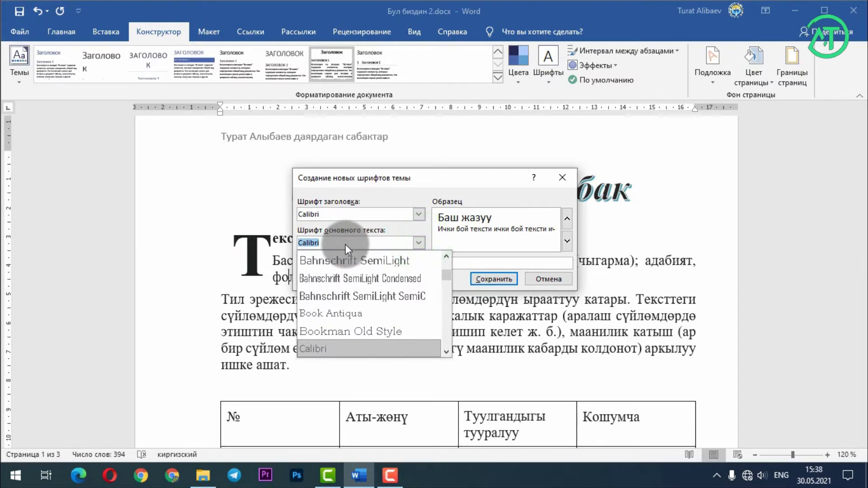
{"action": "type", "text": "Times New Roman"}
{"action": "key", "text": "Return"}
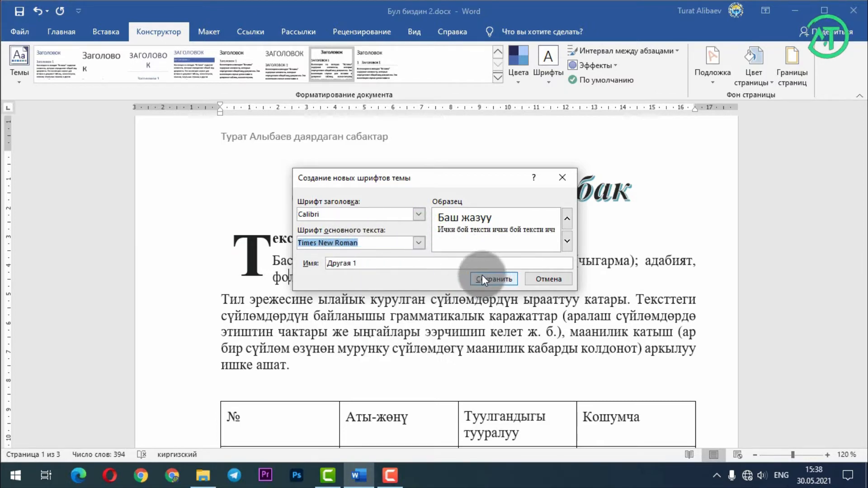
{"action": "type", "text": "My"}
{"action": "type", "text": "Fonts"}
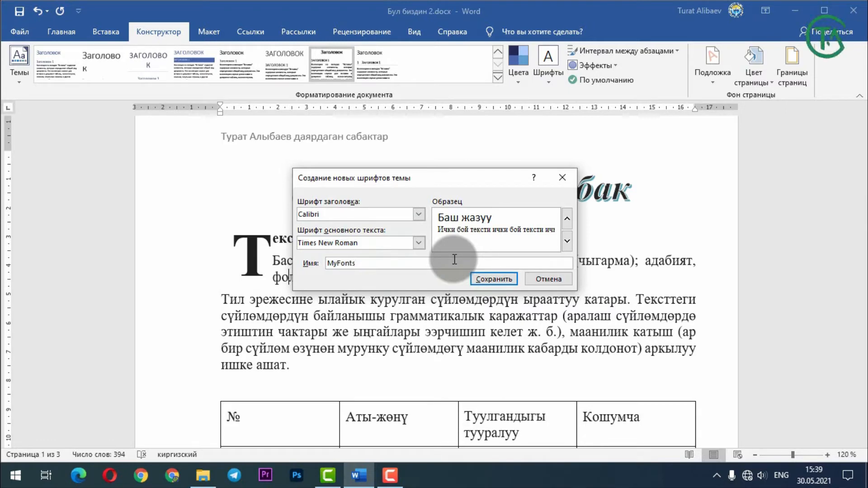
{"action": "left_click", "coordinate": [491, 280]}
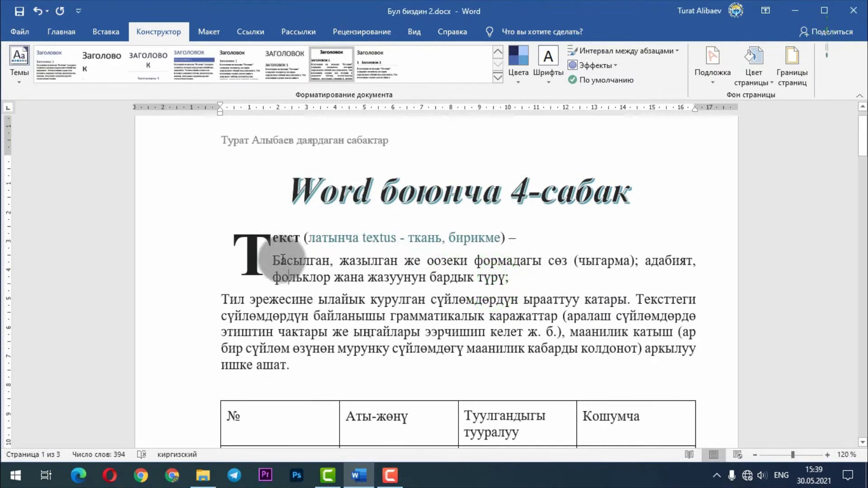
{"action": "left_click_drag", "start_coordinate": [274, 261], "coordinate": [433, 326]}
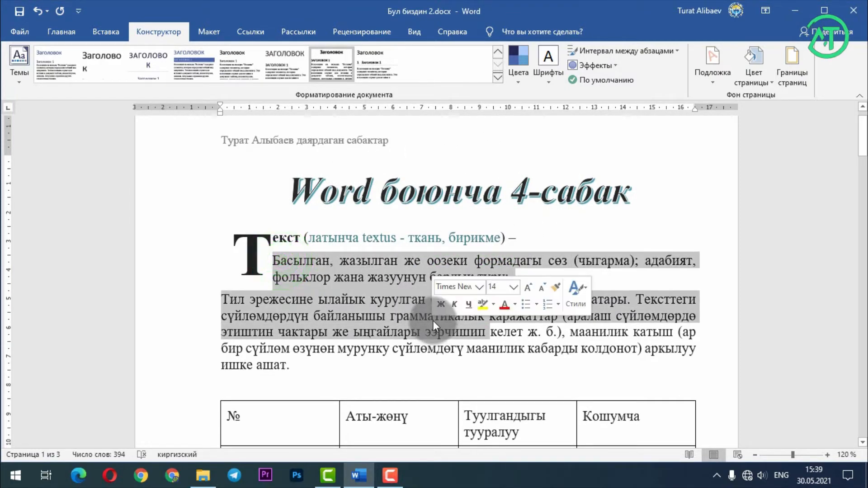
{"action": "left_click", "coordinate": [378, 194]}
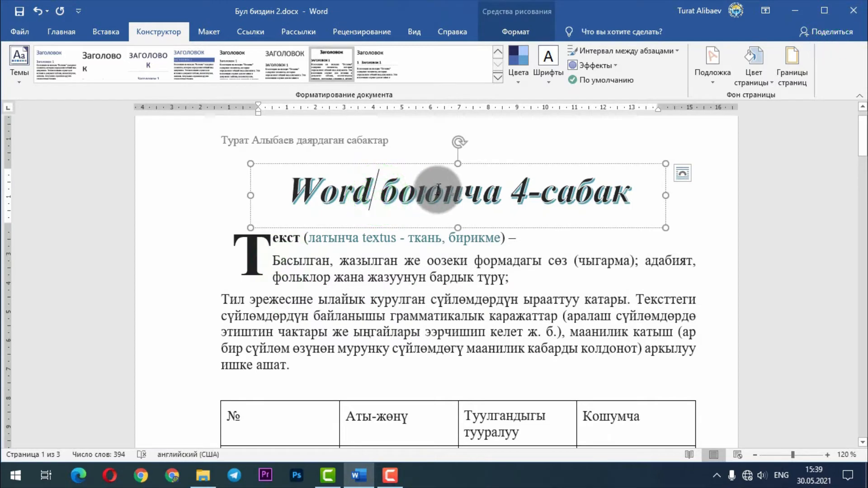
{"action": "left_click", "coordinate": [399, 249]}
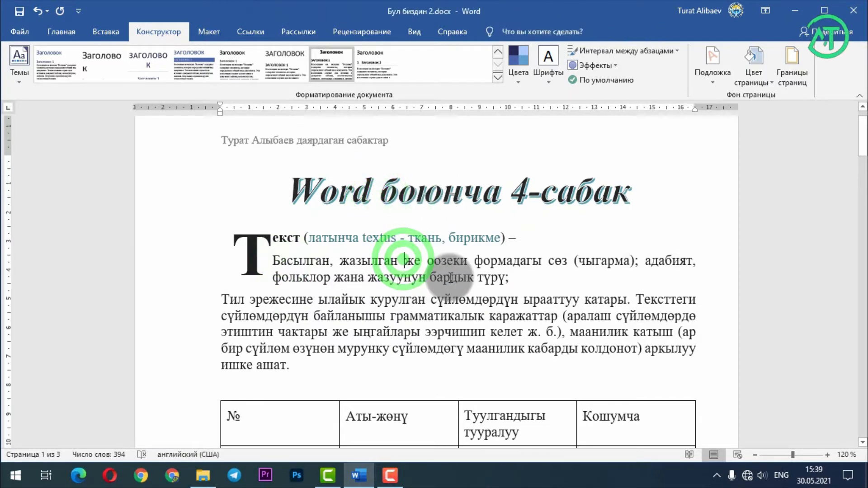
- Start a second custom theme font set with Calibri Light for headings and Tahoma for body text
{"action": "left_click", "coordinate": [548, 76]}
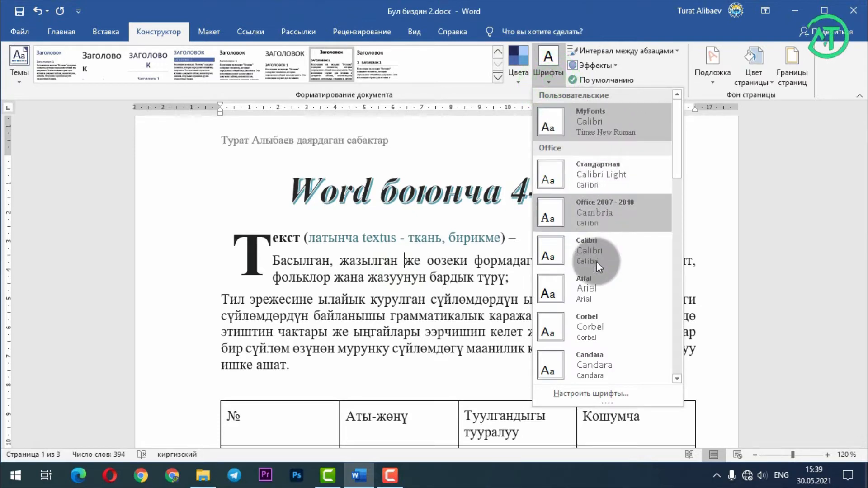
{"action": "left_click", "coordinate": [603, 395]}
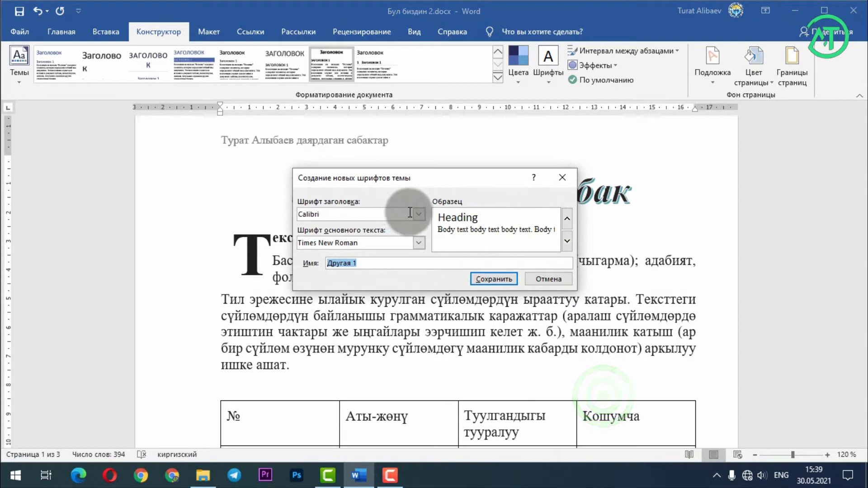
{"action": "left_click", "coordinate": [417, 213]}
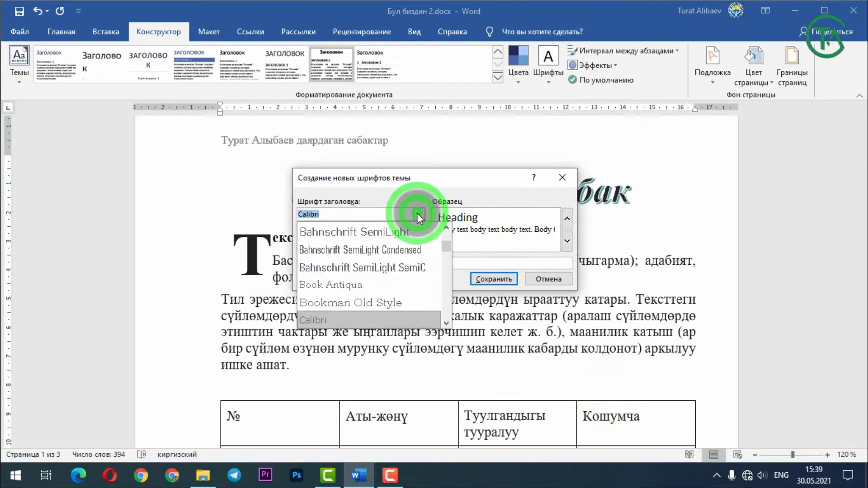
{"action": "scroll", "coordinate": [372, 281], "scroll_direction": "down", "scroll_amount": 1}
{"action": "left_click", "coordinate": [364, 284]}
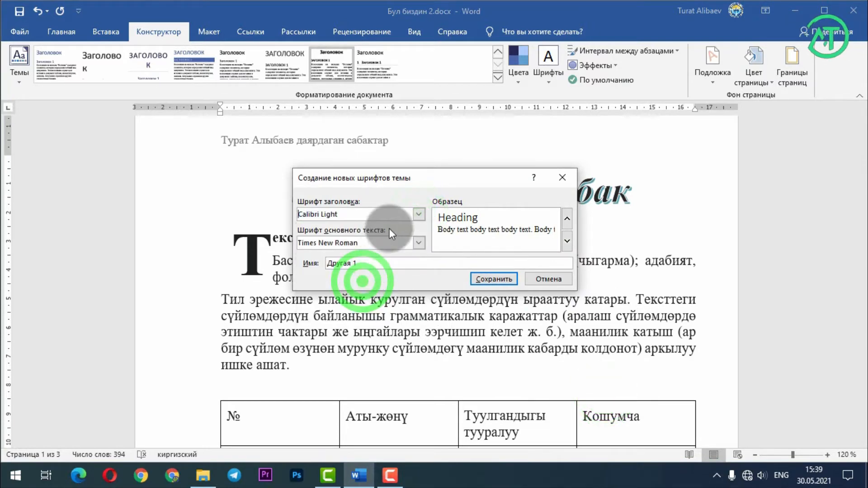
{"action": "left_click", "coordinate": [419, 243]}
{"action": "left_click", "coordinate": [348, 330]}
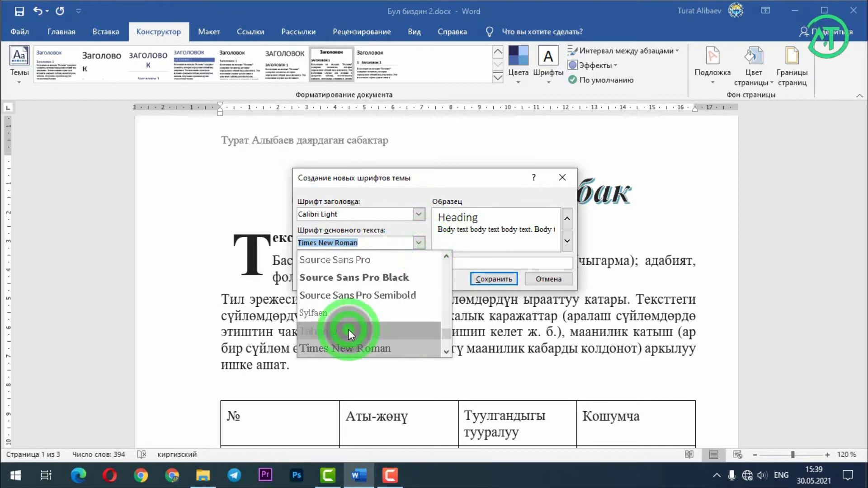
- Name the second font set SecondFont and save it
{"action": "left_click_drag", "start_coordinate": [378, 265], "coordinate": [324, 265]}
{"action": "type", "text": "Seco"}
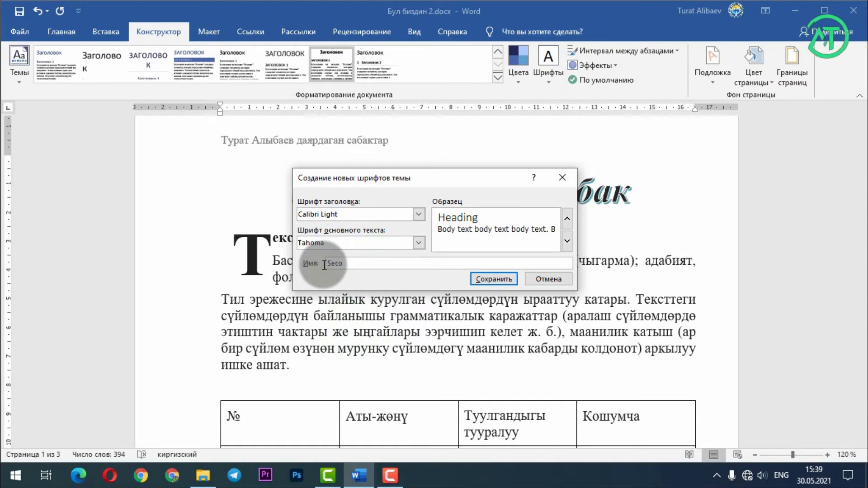
{"action": "type", "text": "ndD"}
{"action": "key", "text": "BackSpace"}
{"action": "type", "text": "F"}
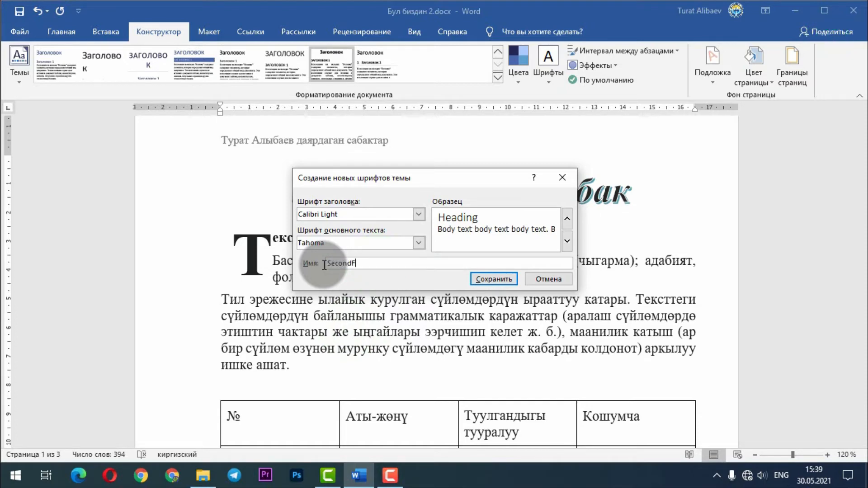
{"action": "type", "text": "onts"}
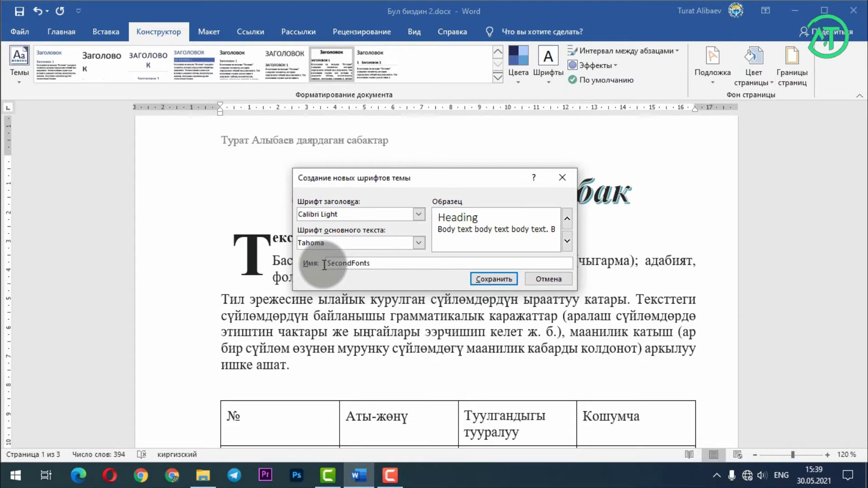
{"action": "left_click", "coordinate": [485, 280]}
- Apply the MyFonts theme font set to the document and switch it to SecondFont
{"action": "left_click", "coordinate": [550, 80]}
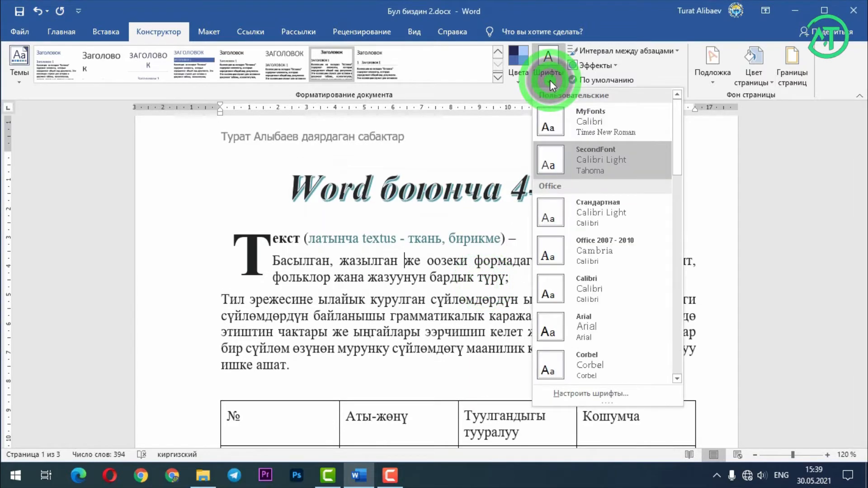
{"action": "left_click", "coordinate": [585, 129]}
{"action": "left_click", "coordinate": [551, 80]}
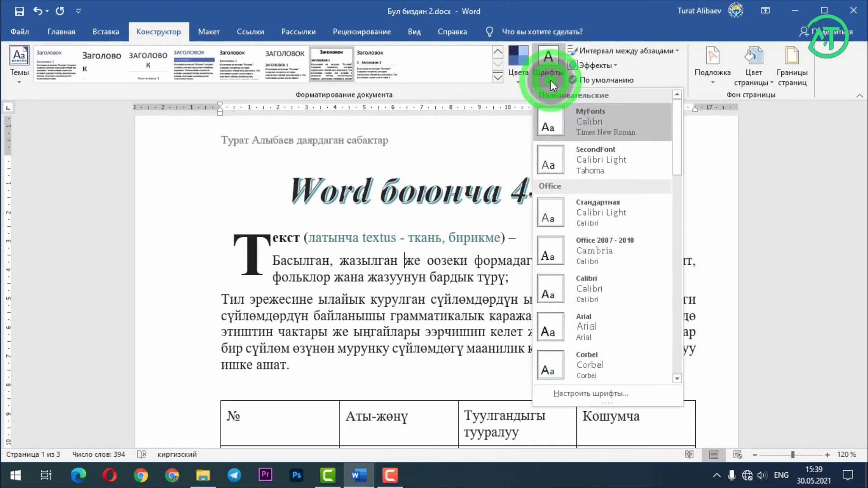
{"action": "left_click", "coordinate": [588, 154]}
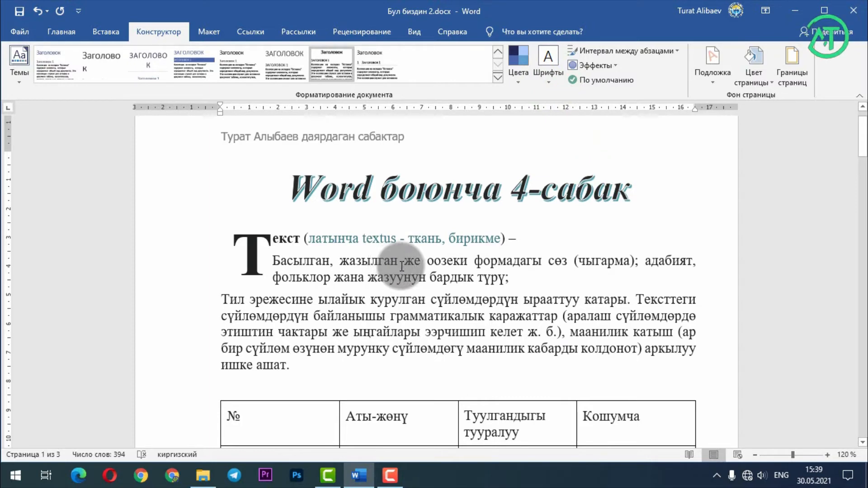
{"action": "left_click", "coordinate": [548, 80]}
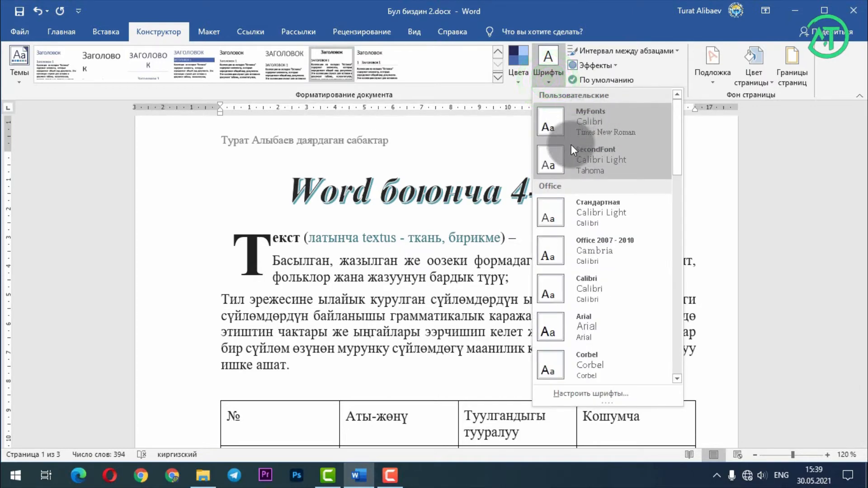
{"action": "left_click", "coordinate": [408, 268]}
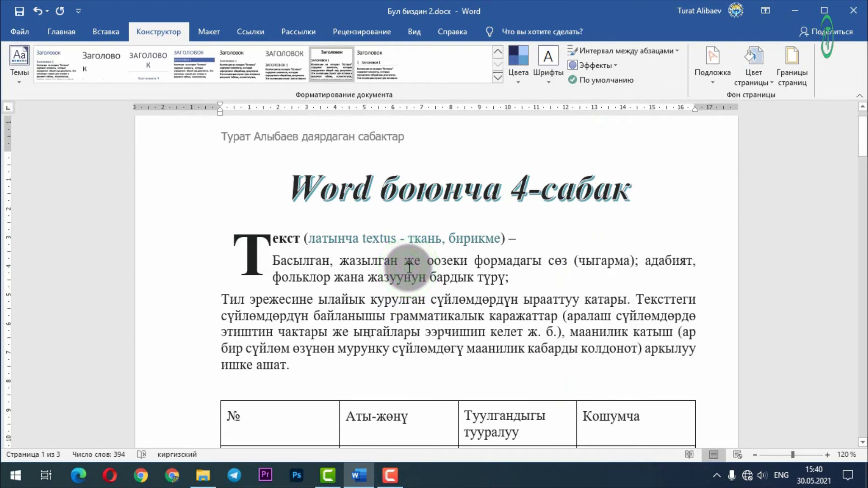
- Apply the Узкий paragraph spacing and make the current style set and theme the default for new documents
{"action": "left_click", "coordinate": [657, 52]}
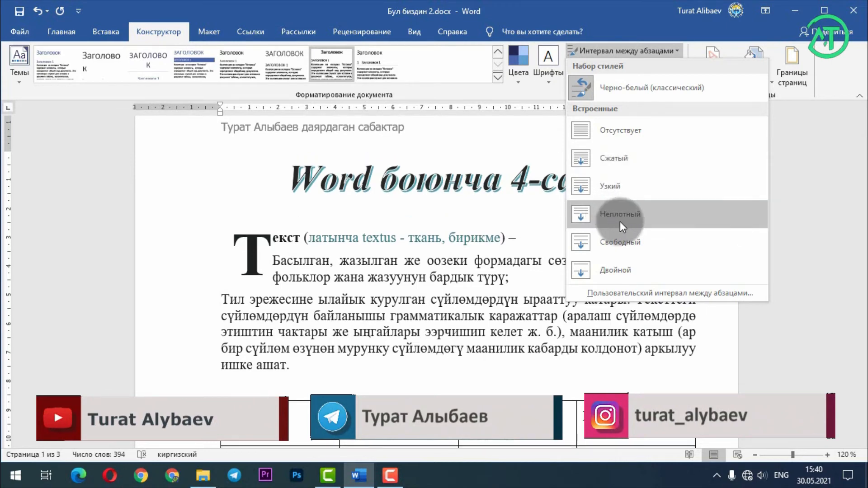
{"action": "left_click", "coordinate": [625, 194]}
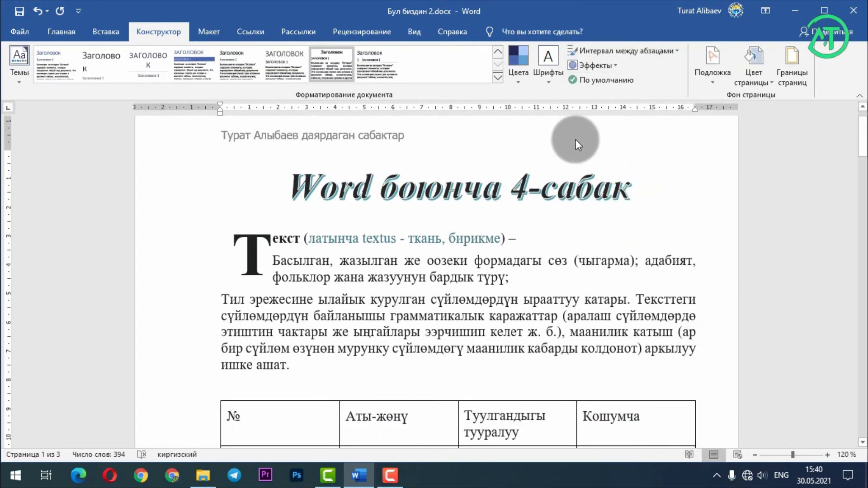
{"action": "left_click", "coordinate": [606, 82]}
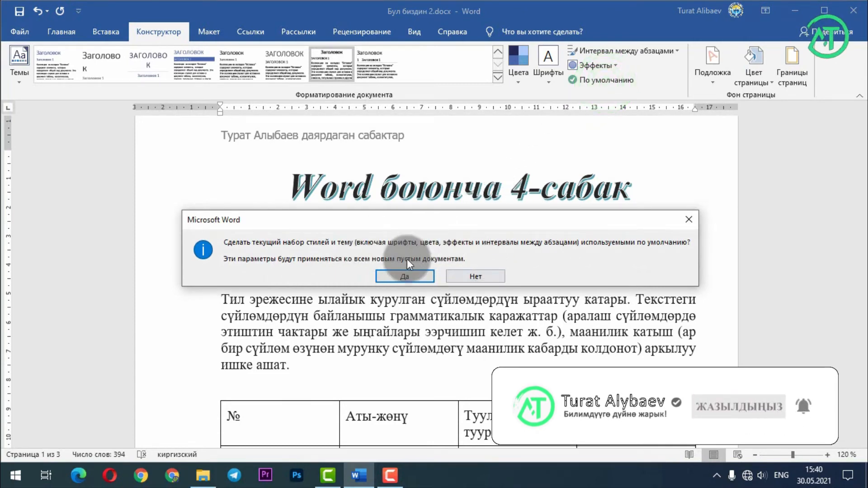
{"action": "left_click", "coordinate": [409, 277]}
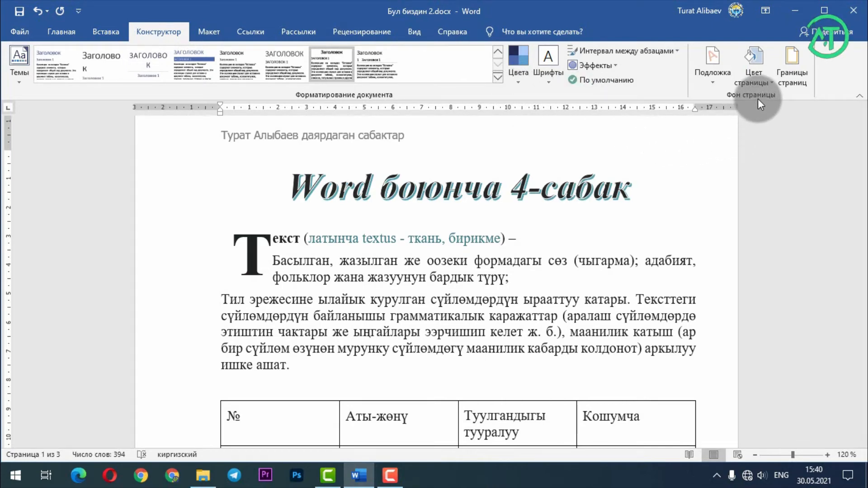
- Add the diagonal ОБРАЗЕЦ 1 watermark to the document, check it on the page and remove it again
{"action": "left_click", "coordinate": [714, 84]}
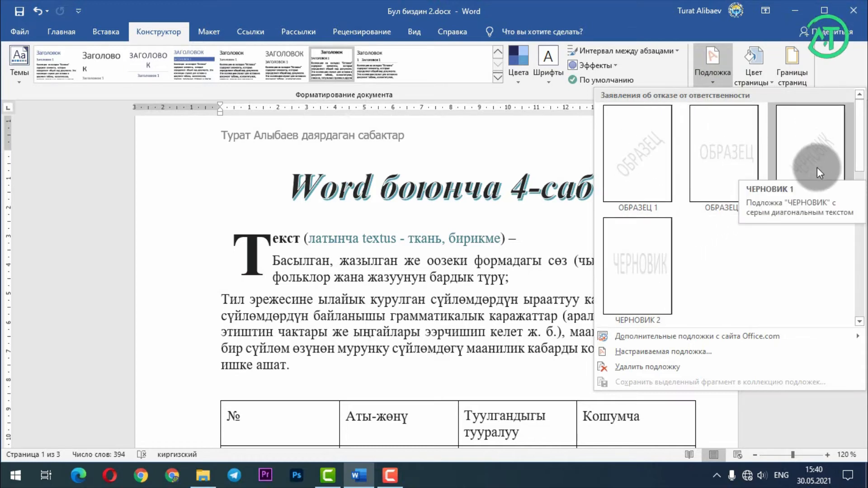
{"action": "left_click", "coordinate": [647, 161]}
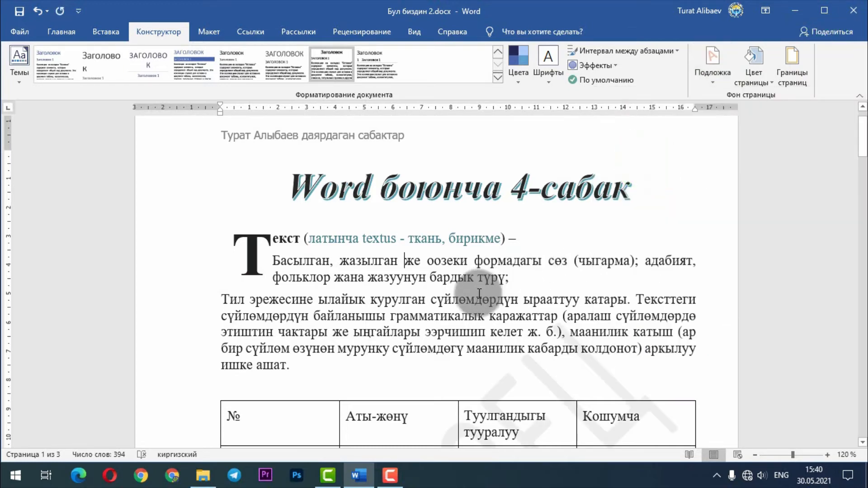
{"action": "scroll", "coordinate": [435, 268], "scroll_direction": "down", "scroll_amount": 4}
{"action": "scroll", "coordinate": [434, 269], "scroll_direction": "down", "scroll_amount": 6}
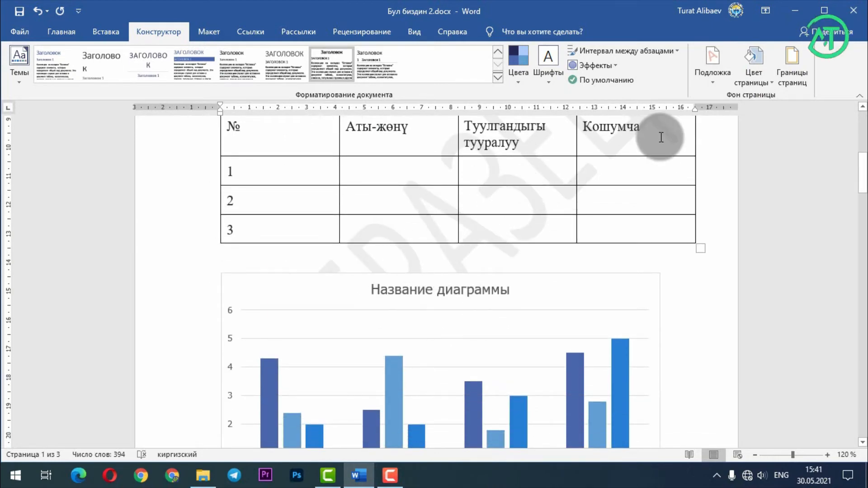
{"action": "left_click", "coordinate": [714, 86]}
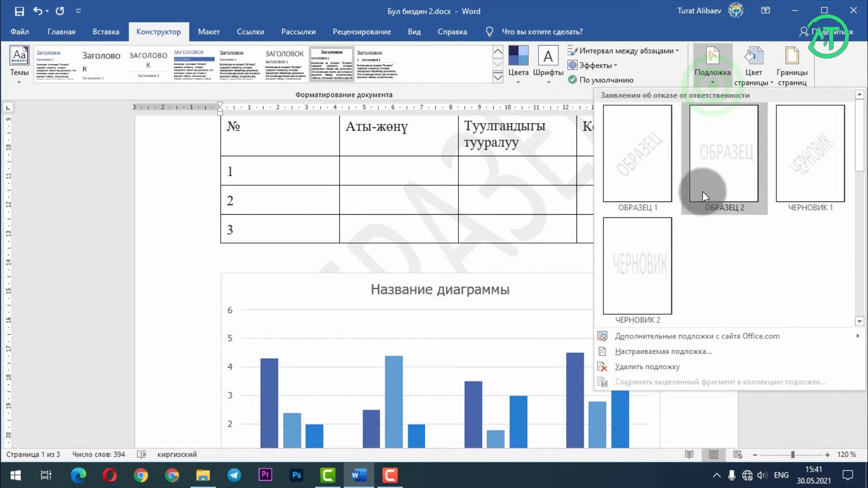
{"action": "left_click", "coordinate": [680, 365]}
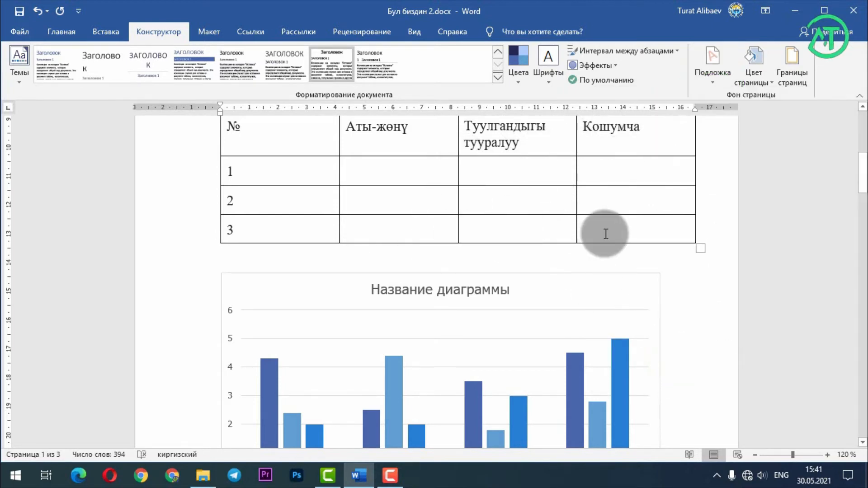
- Set the page colour of the document to a light blue theme colour
{"action": "scroll", "coordinate": [610, 233], "scroll_direction": "up", "scroll_amount": 3}
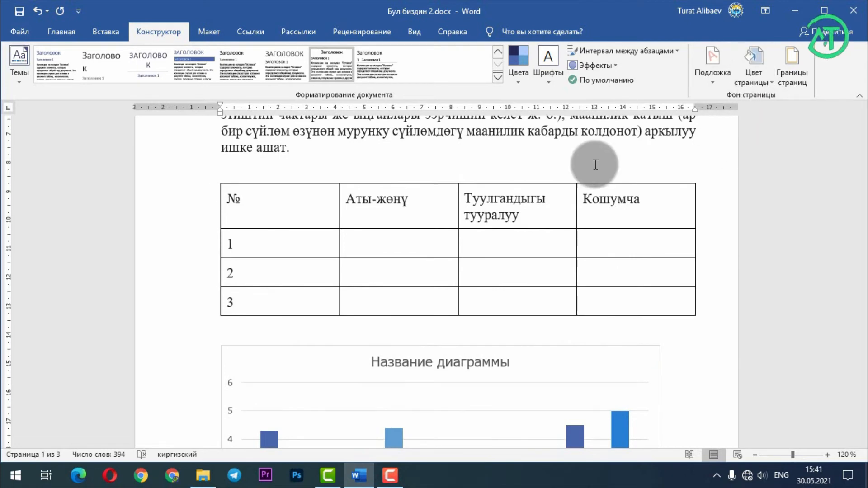
{"action": "scroll", "coordinate": [557, 239], "scroll_direction": "up", "scroll_amount": 7}
{"action": "left_click", "coordinate": [758, 84]}
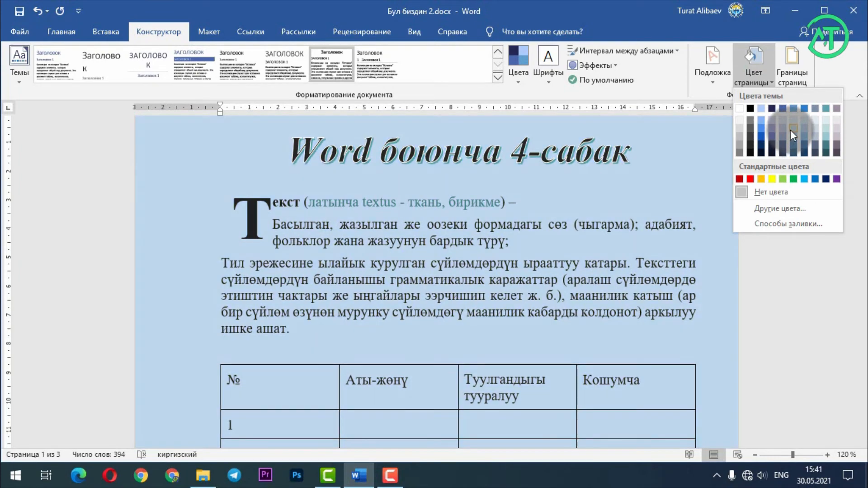
{"action": "left_click", "coordinate": [791, 129]}
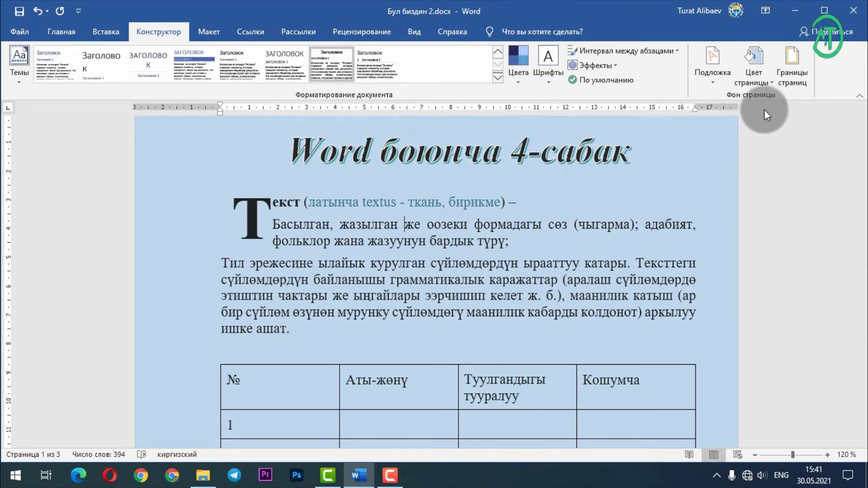
- Set up a box (рамка) page border for the whole document using a triple line in standard red
{"action": "left_click", "coordinate": [801, 83]}
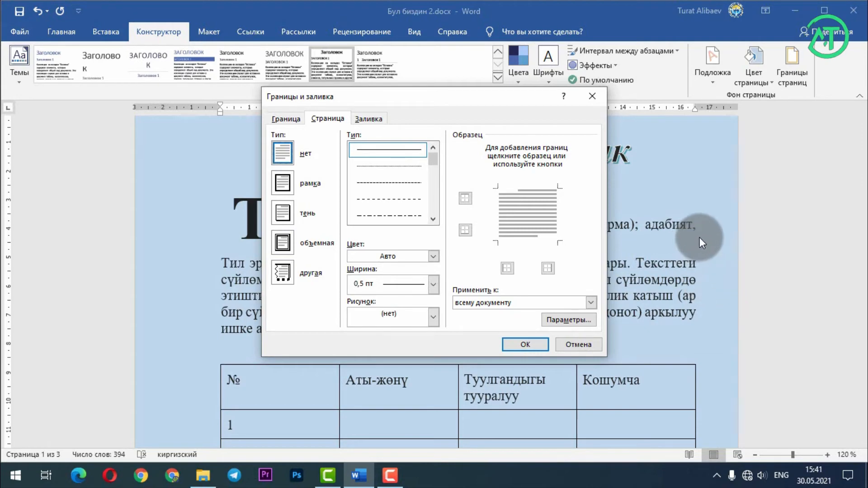
{"action": "left_click", "coordinate": [286, 186]}
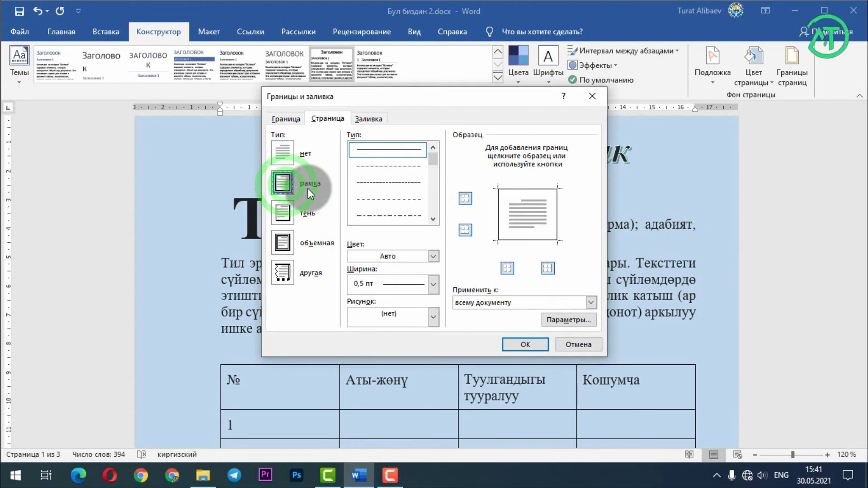
{"action": "scroll", "coordinate": [401, 172], "scroll_direction": "down", "scroll_amount": 3}
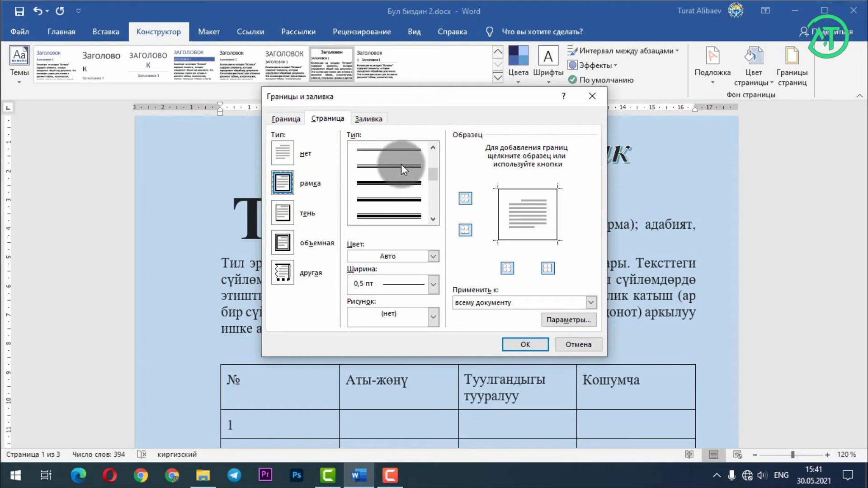
{"action": "left_click", "coordinate": [389, 164]}
{"action": "scroll", "coordinate": [399, 151], "scroll_direction": "up", "scroll_amount": 3}
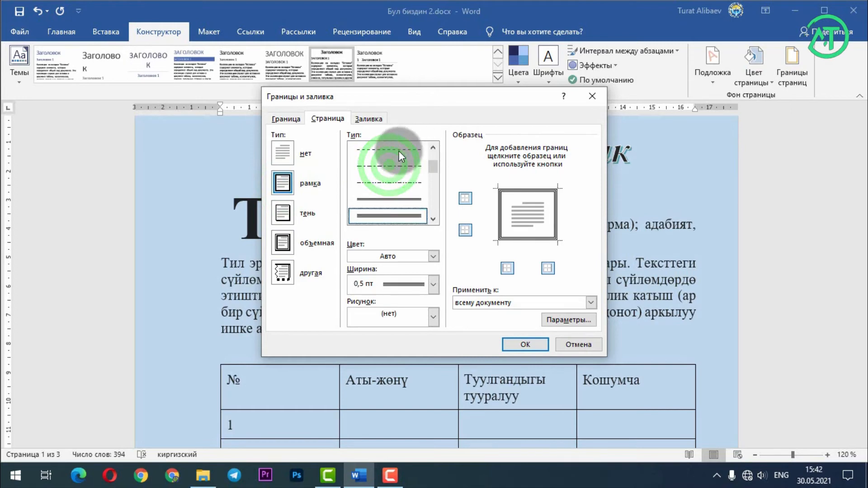
{"action": "left_click", "coordinate": [433, 256]}
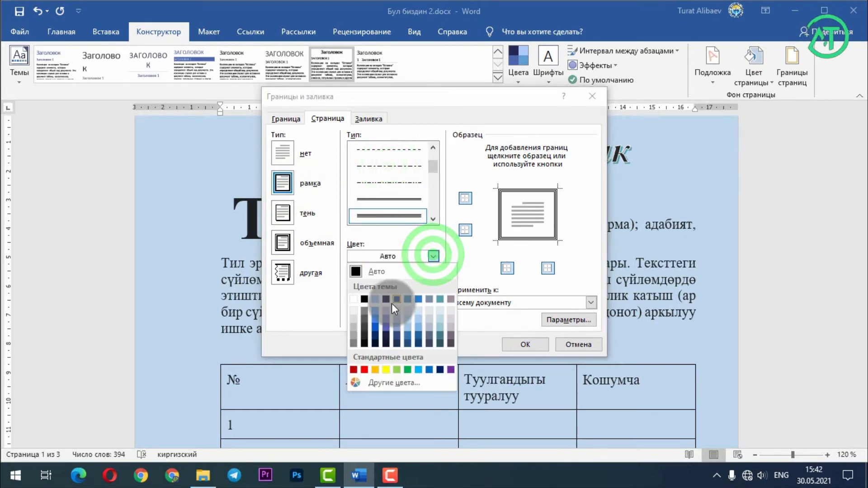
{"action": "left_click", "coordinate": [365, 370]}
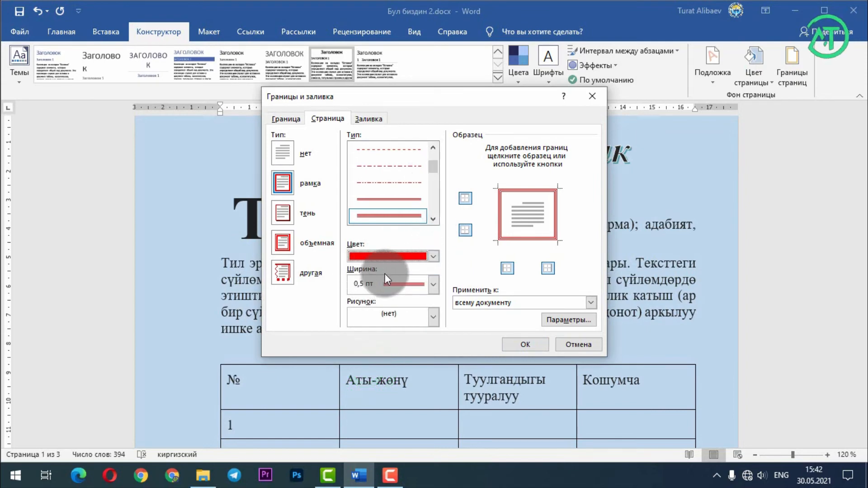
- Set the page border's line width to 0,75 пт, apply the border and check it on the page
{"action": "left_click", "coordinate": [433, 284]}
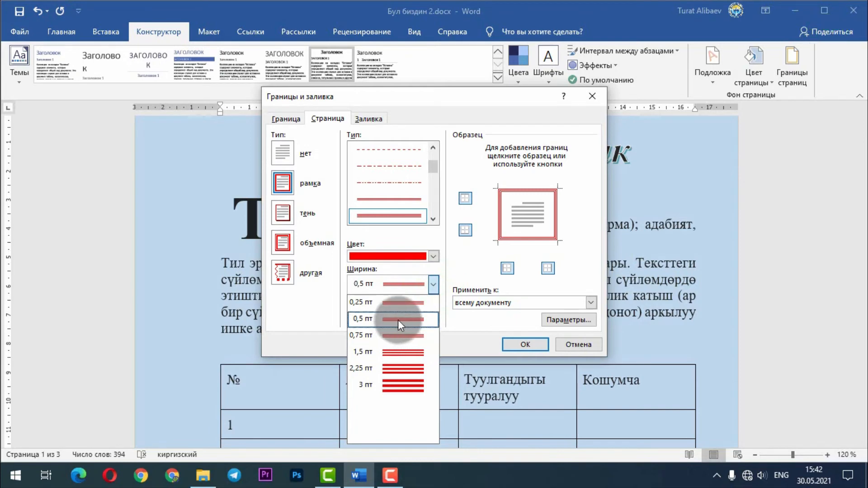
{"action": "left_click", "coordinate": [398, 335]}
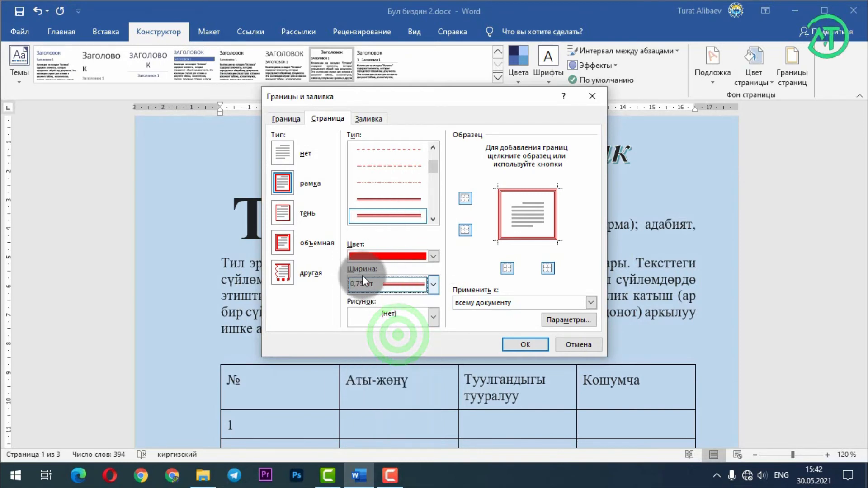
{"action": "left_click", "coordinate": [433, 285]}
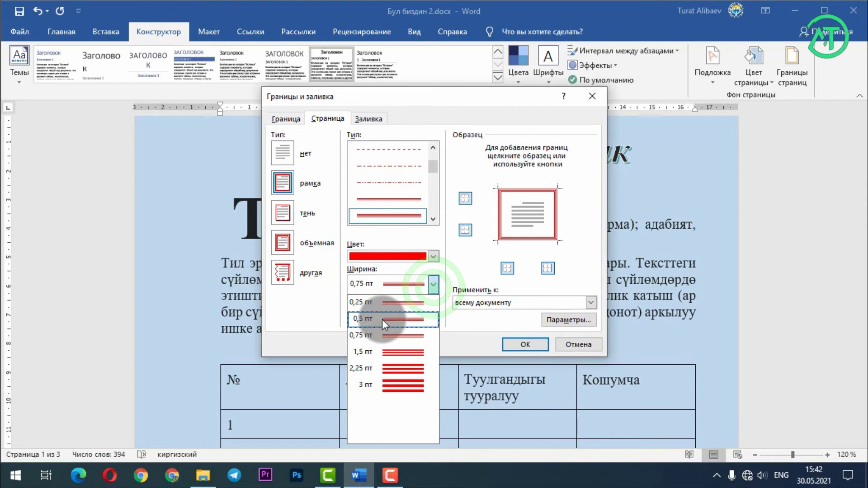
{"action": "left_click", "coordinate": [384, 334]}
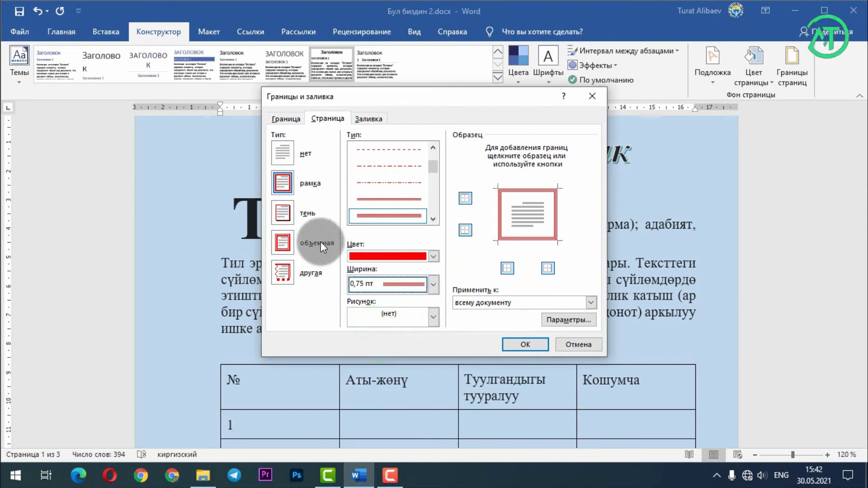
{"action": "left_click", "coordinate": [504, 343]}
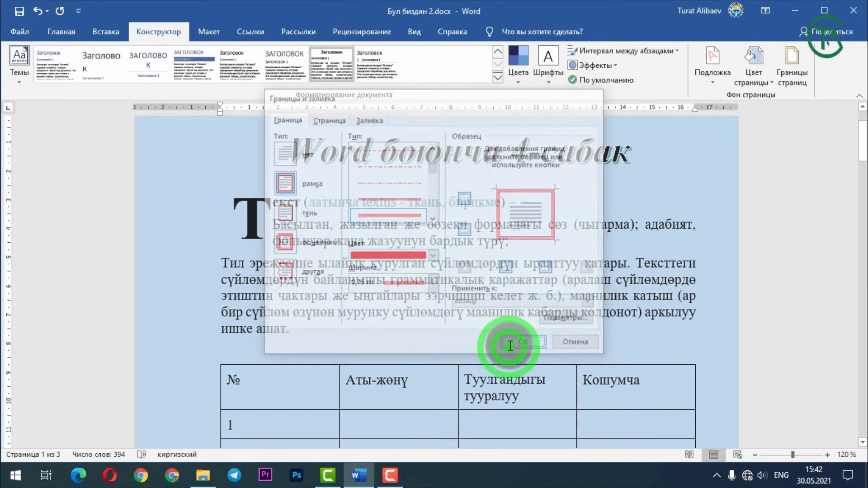
{"action": "scroll", "coordinate": [195, 217], "scroll_direction": "up", "scroll_amount": 2}
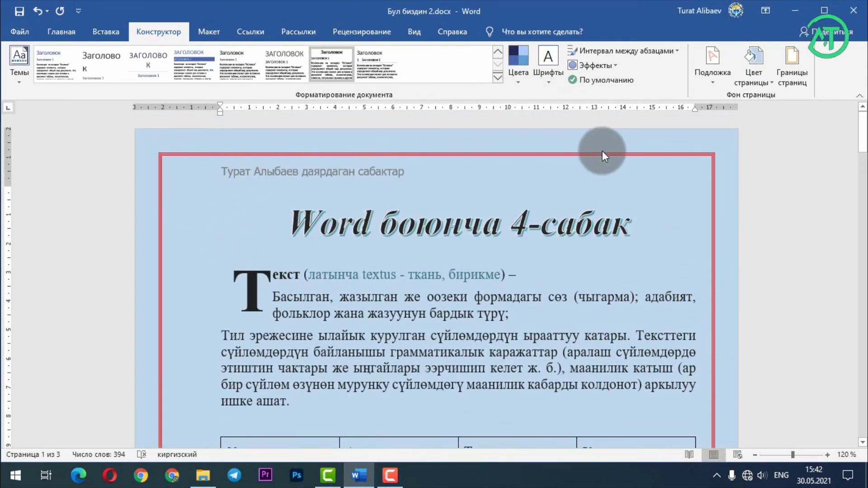
- Replace the page border with the green fir-tree art border and review it across the document's pages
{"action": "left_click", "coordinate": [795, 83]}
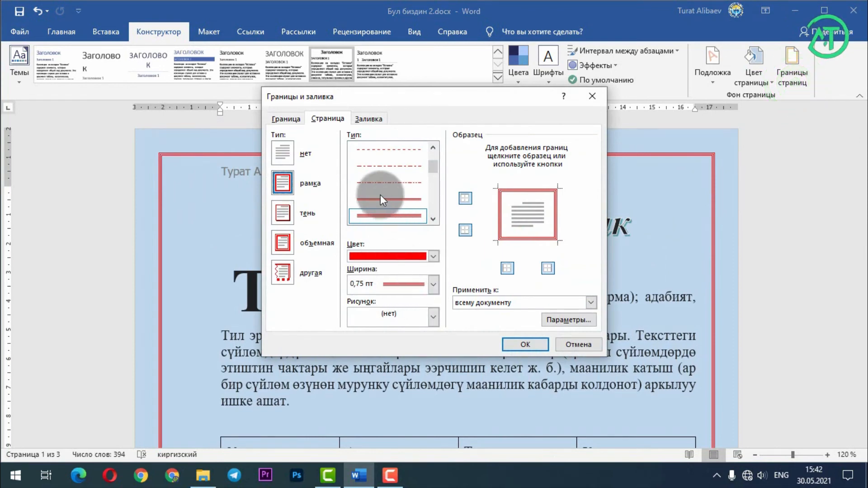
{"action": "scroll", "coordinate": [390, 195], "scroll_direction": "up", "scroll_amount": 2}
{"action": "left_click", "coordinate": [433, 317]}
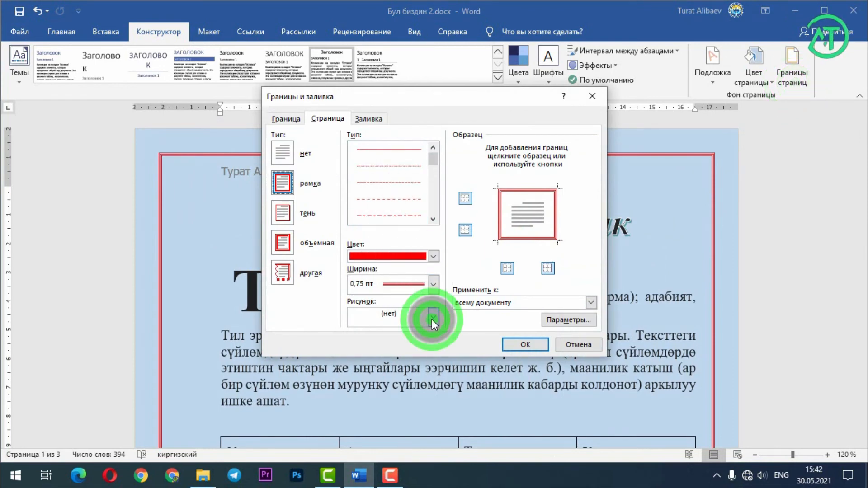
{"action": "scroll", "coordinate": [403, 348], "scroll_direction": "down", "scroll_amount": 6}
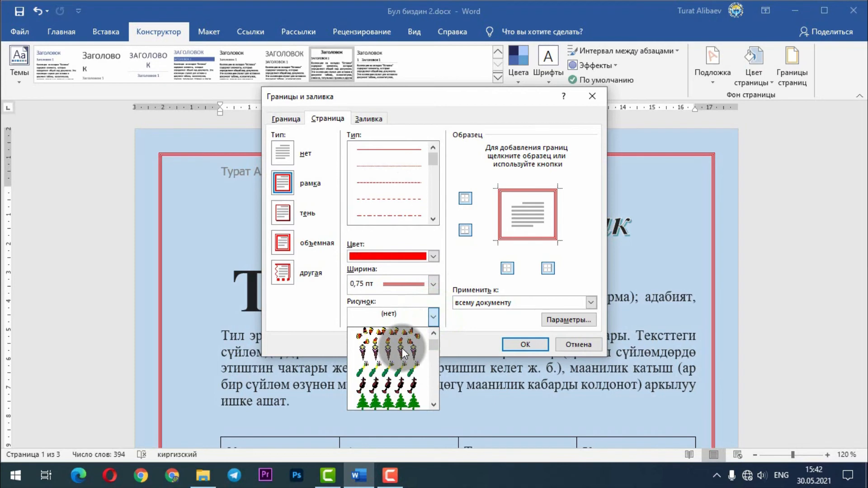
{"action": "left_click", "coordinate": [382, 354]}
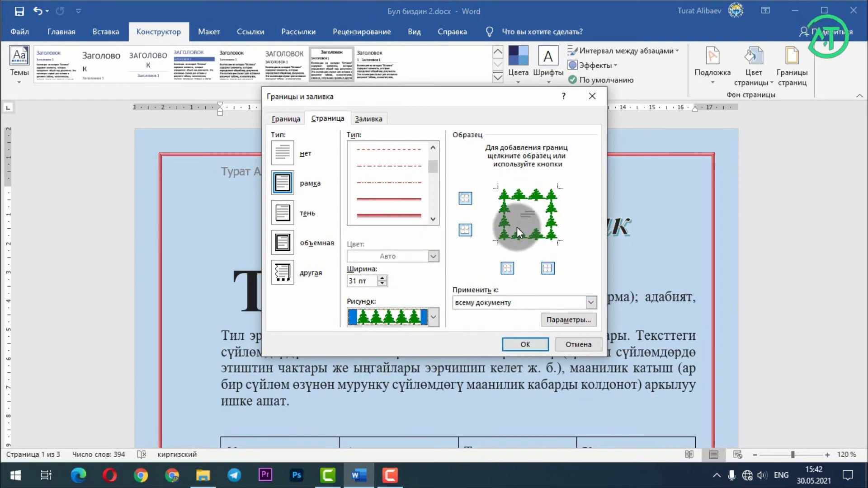
{"action": "left_click", "coordinate": [524, 345]}
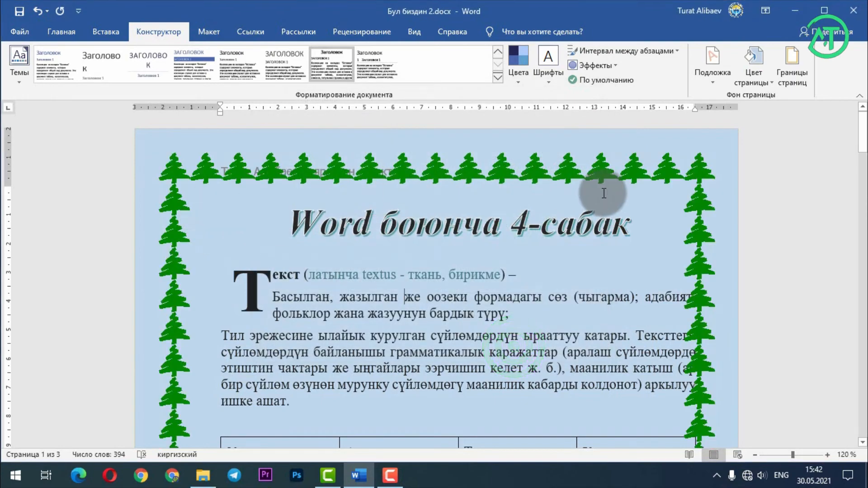
{"action": "scroll", "coordinate": [518, 240], "scroll_direction": "down", "scroll_amount": 10}
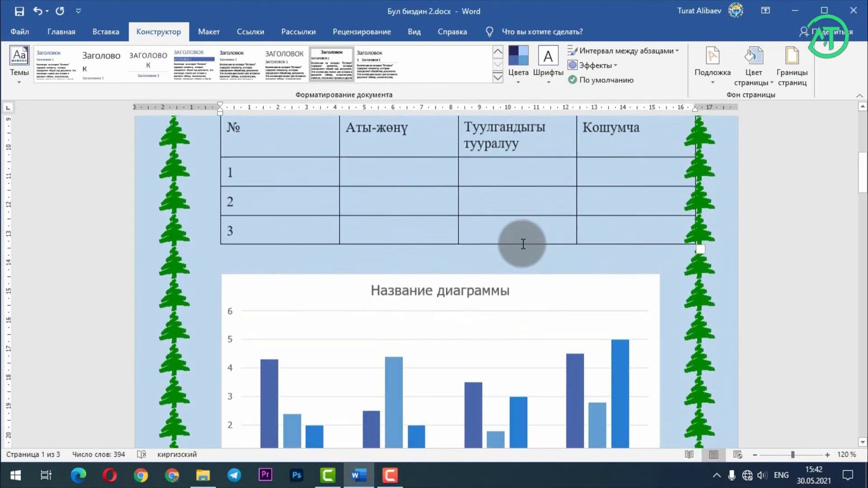
{"action": "scroll", "coordinate": [520, 243], "scroll_direction": "up", "scroll_amount": 10}
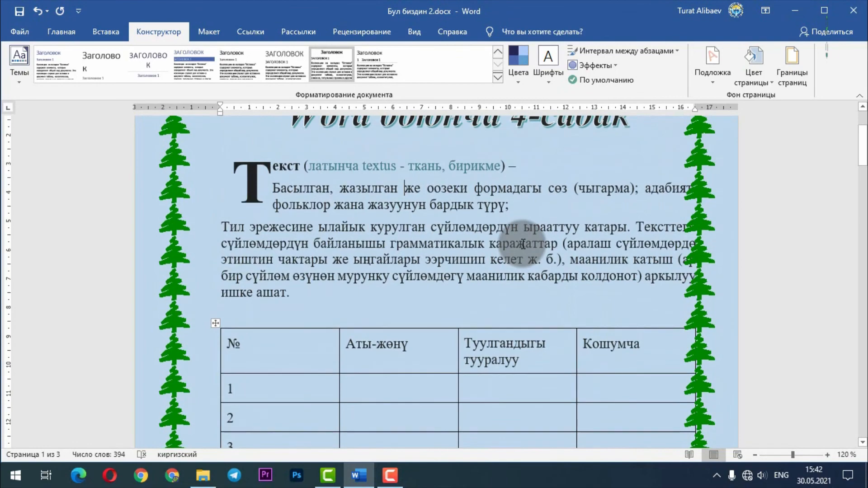
{"action": "scroll", "coordinate": [443, 270], "scroll_direction": "down", "scroll_amount": 14}
{"action": "scroll", "coordinate": [442, 269], "scroll_direction": "down", "scroll_amount": 10}
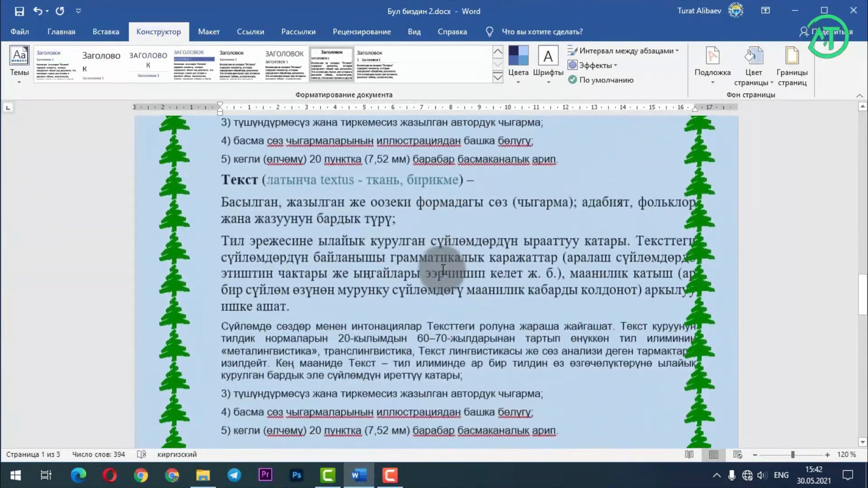
{"action": "left_click_drag", "start_coordinate": [863, 296], "coordinate": [862, 130]}
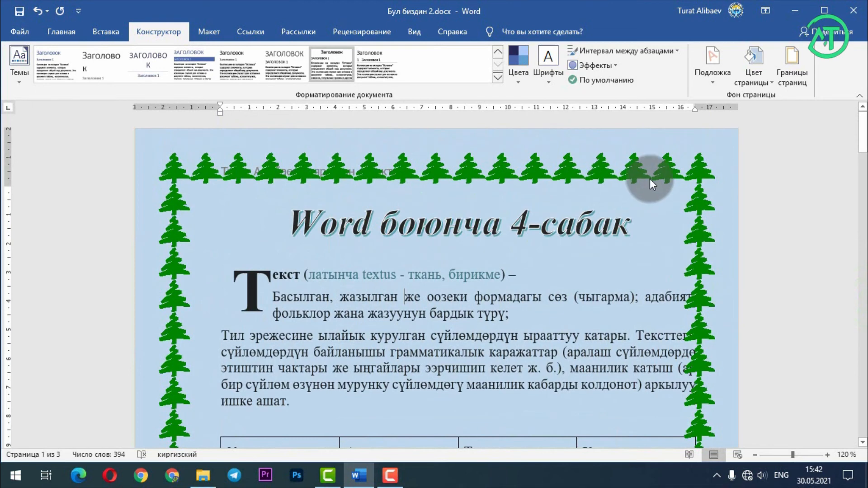
- Change the page border art to yellow stars, set its width to 8 пт, apply it and check the page
{"action": "left_click", "coordinate": [799, 81]}
{"action": "left_click", "coordinate": [433, 317]}
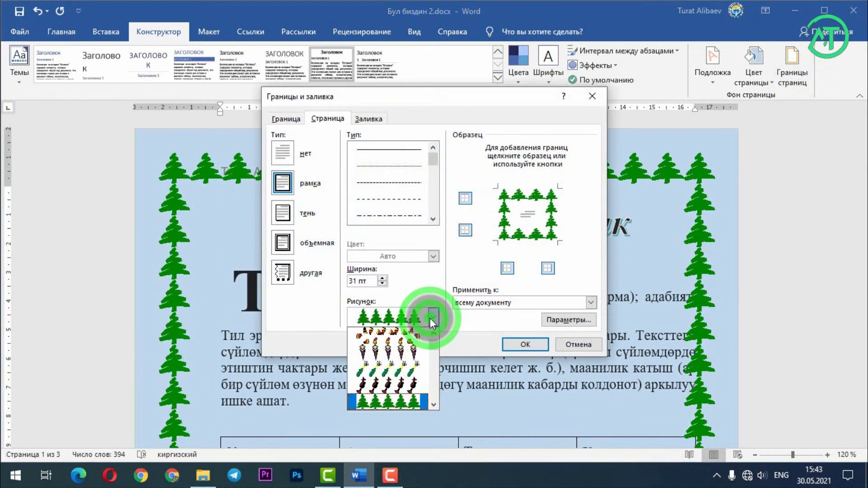
{"action": "scroll", "coordinate": [392, 358], "scroll_direction": "down", "scroll_amount": 3}
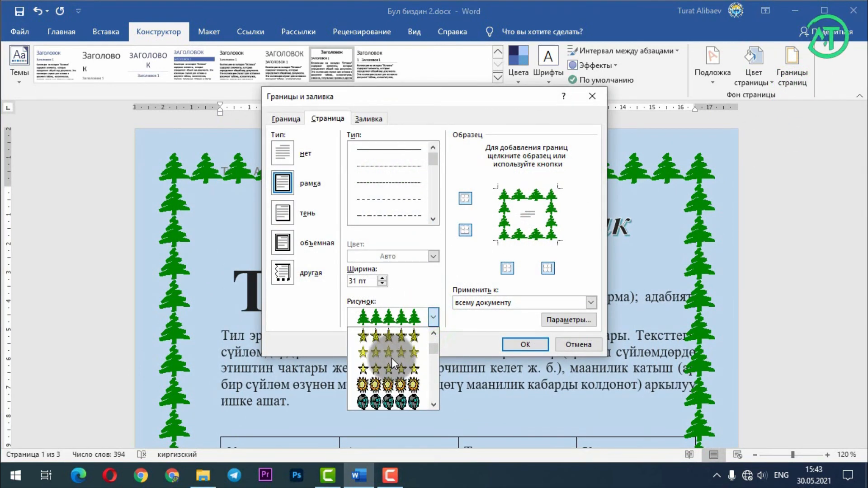
{"action": "left_click", "coordinate": [388, 352]}
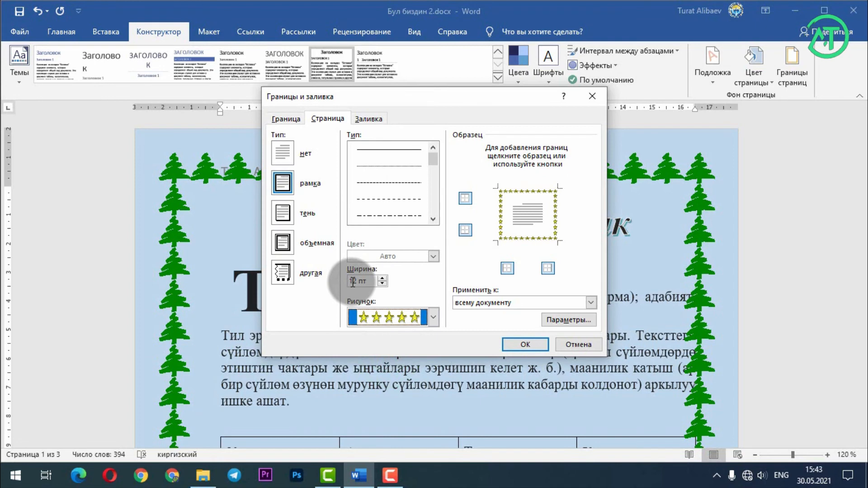
{"action": "left_click", "coordinate": [382, 284]}
{"action": "left_click", "coordinate": [383, 284]}
{"action": "left_click", "coordinate": [382, 284]}
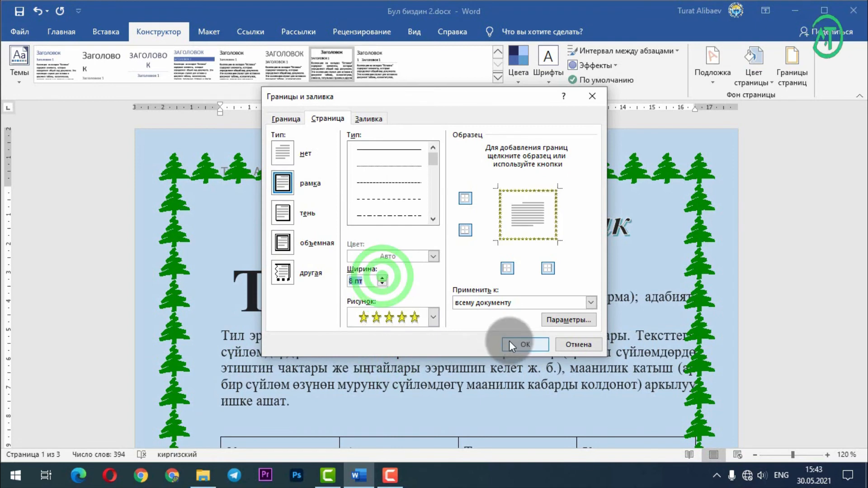
{"action": "left_click", "coordinate": [509, 342]}
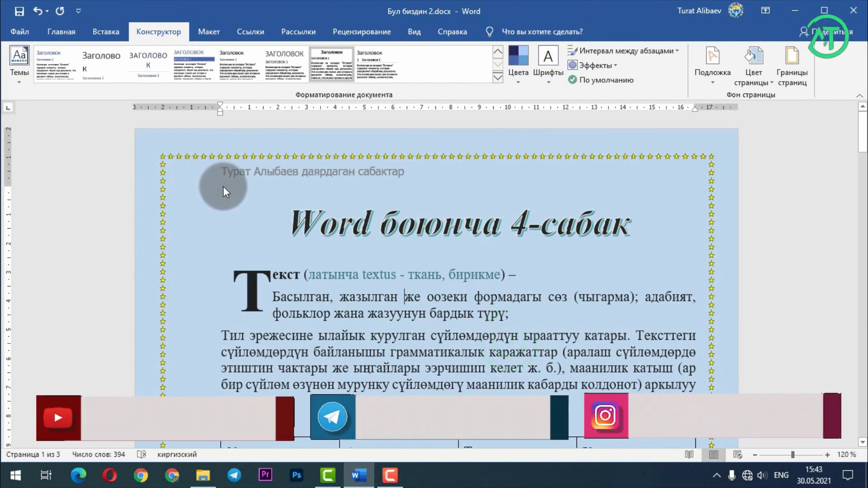
{"action": "scroll", "coordinate": [225, 187], "scroll_direction": "down", "scroll_amount": 3}
{"action": "scroll", "coordinate": [300, 223], "scroll_direction": "down", "scroll_amount": 4}
{"action": "scroll", "coordinate": [427, 183], "scroll_direction": "up", "scroll_amount": 7}
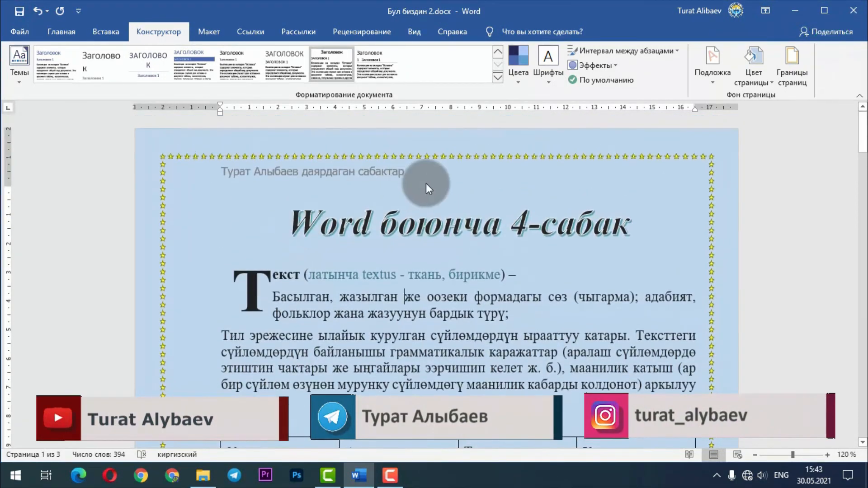
- Review the paragraph border settings and the choices for which part of the document the page border applies to
{"action": "left_click", "coordinate": [793, 81]}
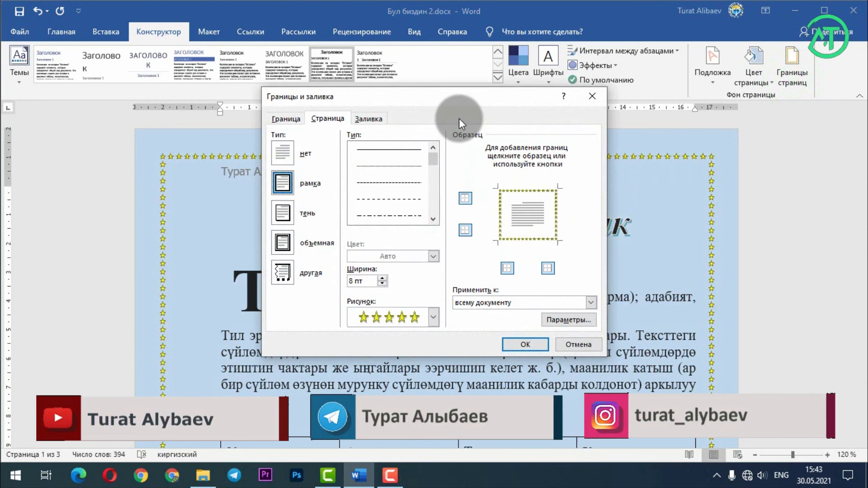
{"action": "left_click", "coordinate": [282, 120]}
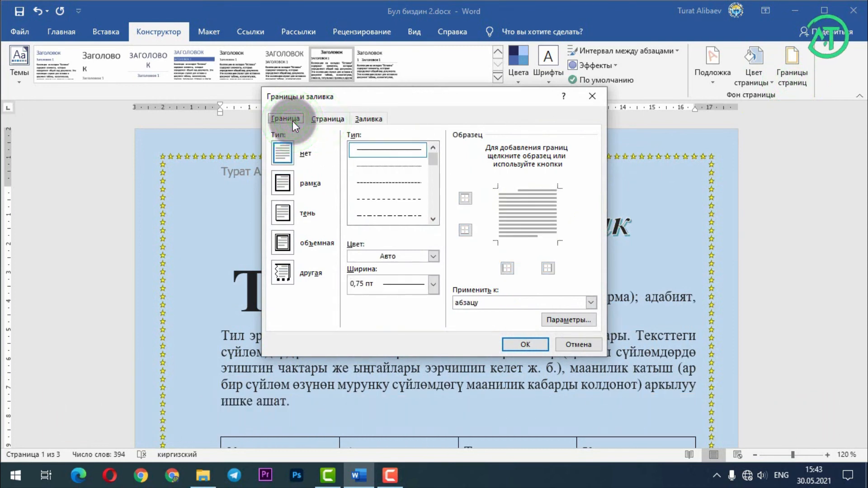
{"action": "left_click", "coordinate": [328, 119]}
{"action": "left_click", "coordinate": [592, 302]}
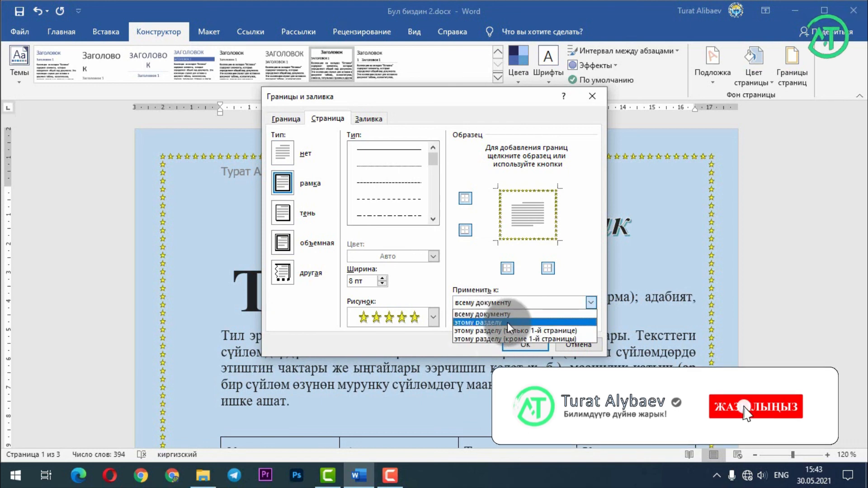
{"action": "left_click", "coordinate": [578, 276]}
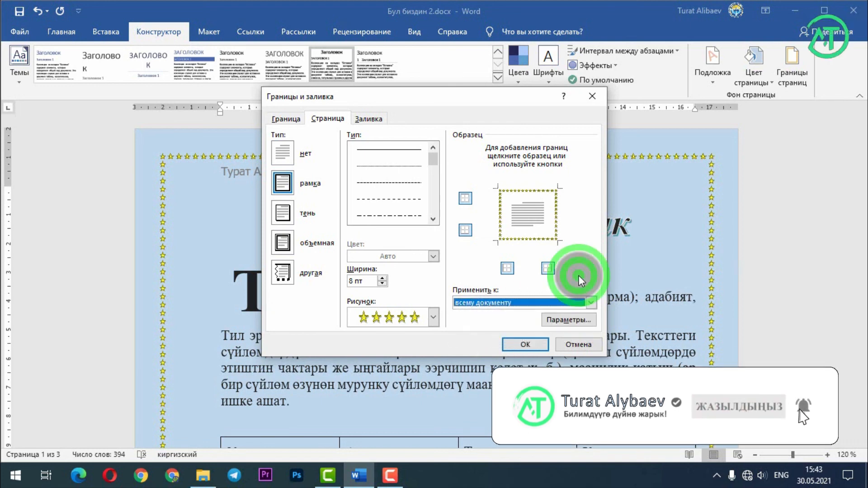
- Try a blue-violet theme colour as the paragraph's shading fill and discard the change
{"action": "left_click", "coordinate": [374, 121]}
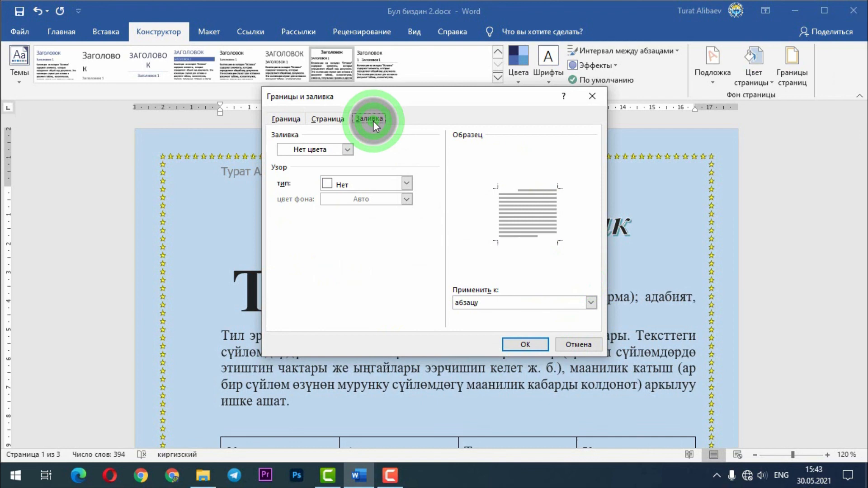
{"action": "left_click", "coordinate": [348, 151]}
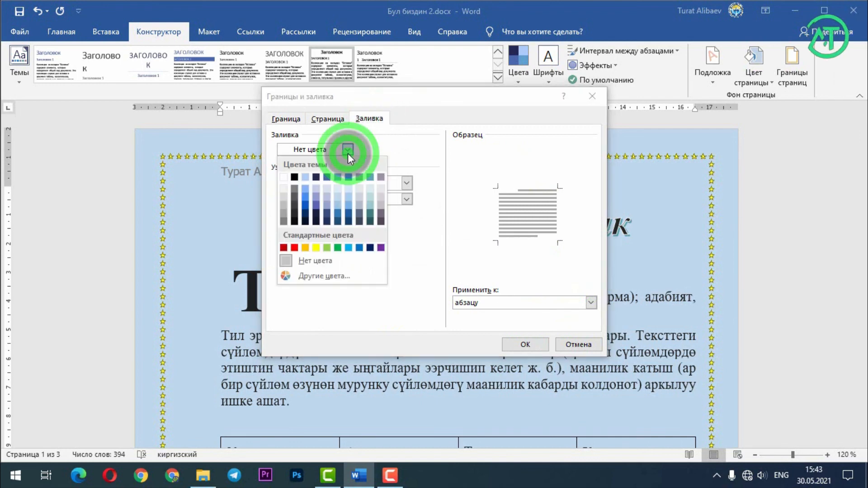
{"action": "left_click", "coordinate": [317, 203]}
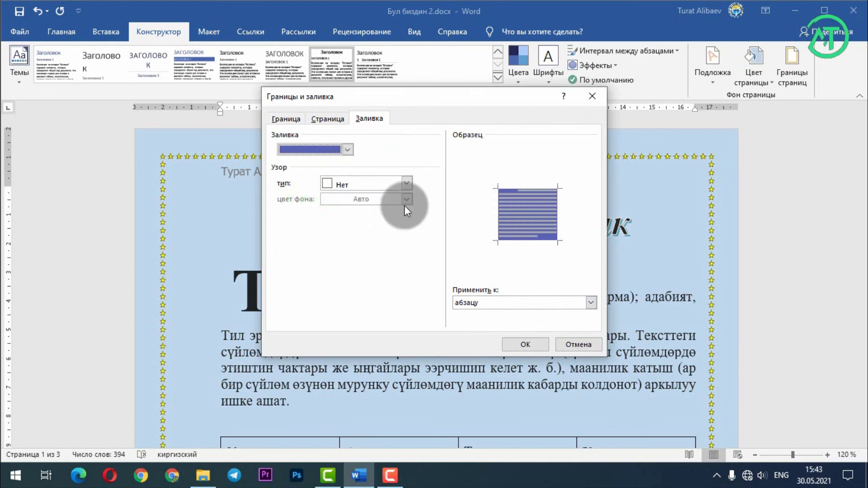
{"action": "left_click", "coordinate": [563, 342]}
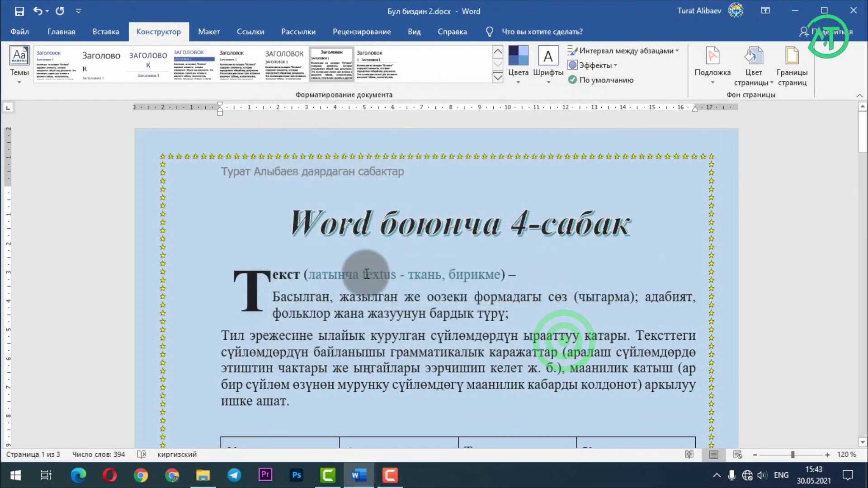